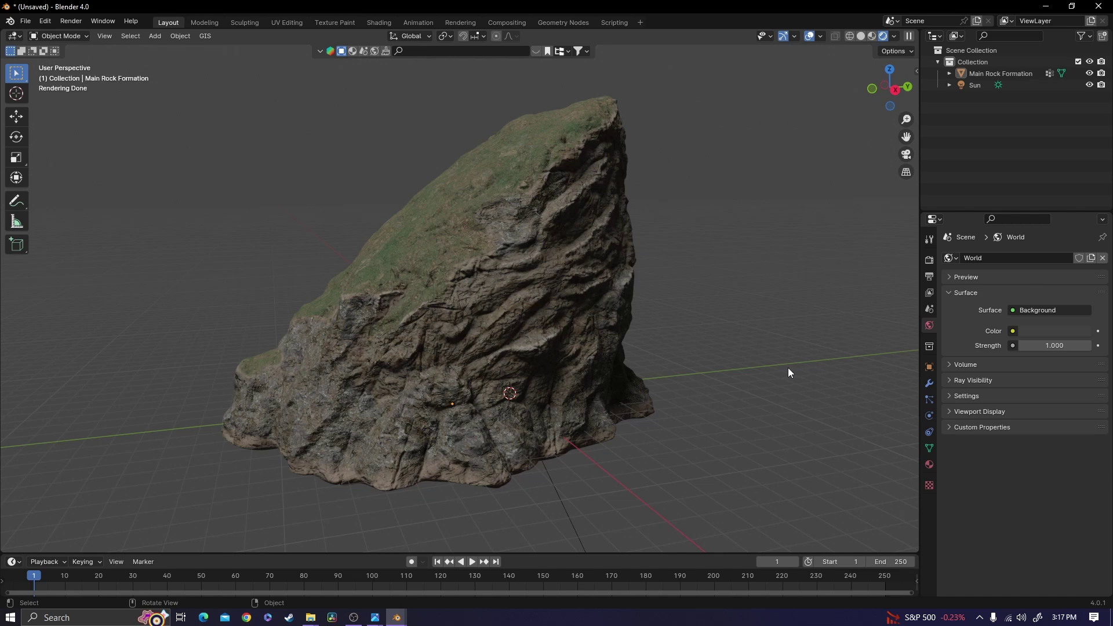
# Examine the rock formation and its material node tree, especially the RGB mask image and its channel-splitting node.
pyautogui.scroll(4, 535, 295)
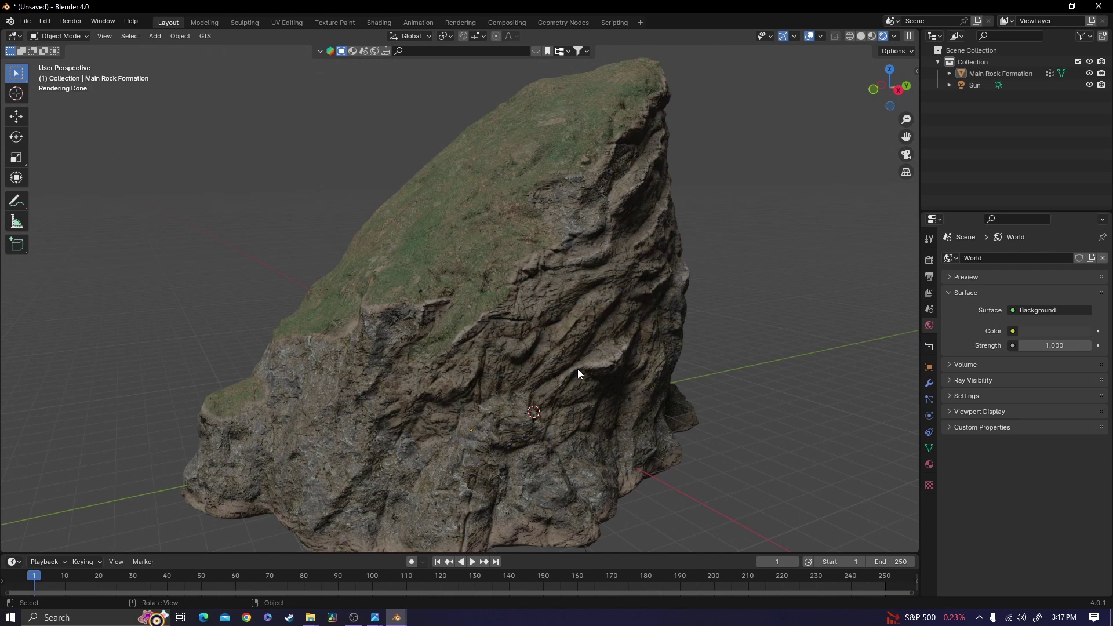
pyautogui.scroll(-2, 615, 360)
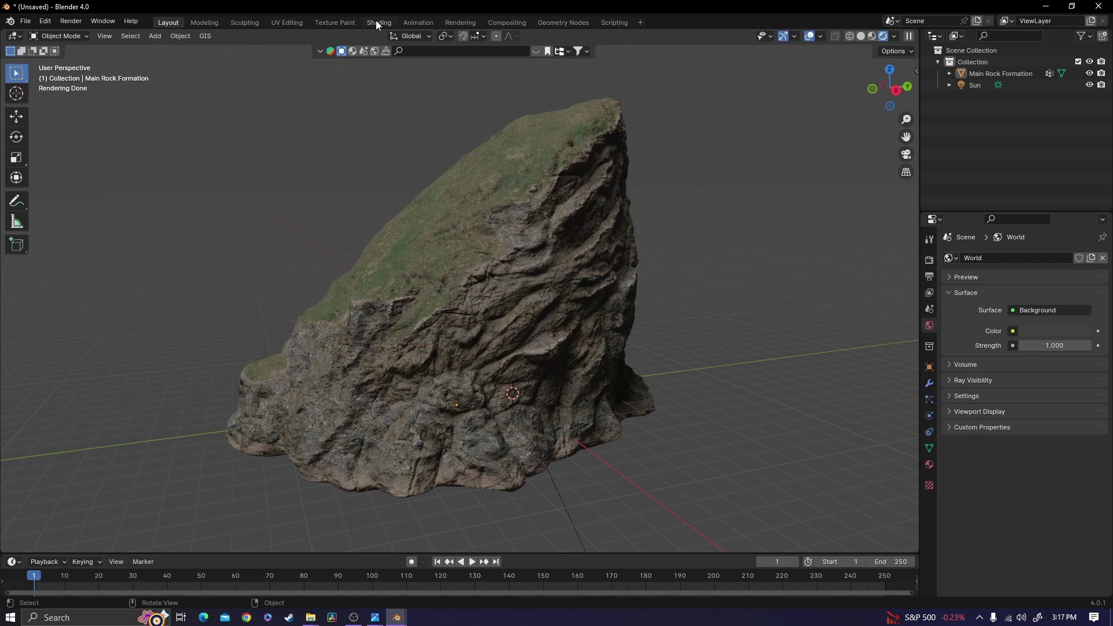
pyautogui.click(377, 22)
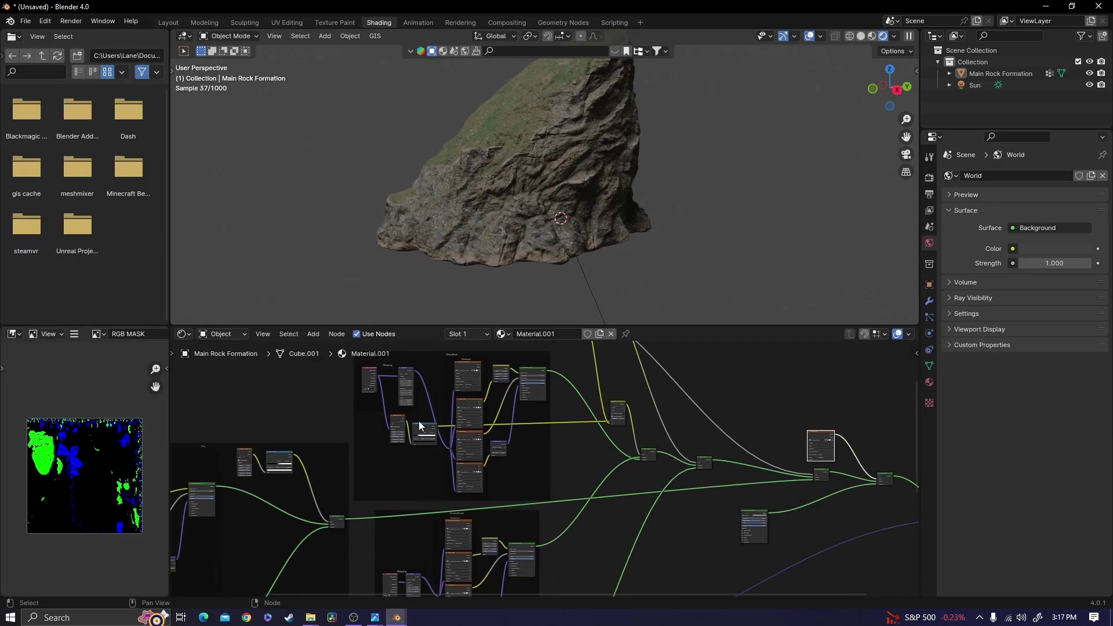
pyautogui.scroll(-2, 419, 427)
pyautogui.moveTo(276, 409); pyautogui.dragTo(541, 561)
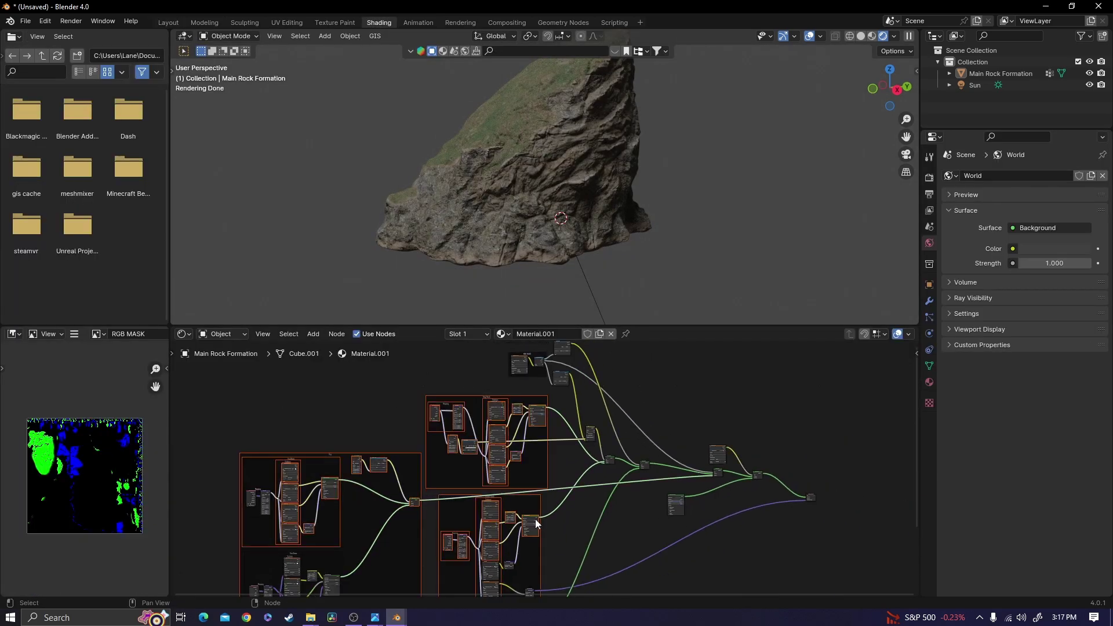
pyautogui.scroll(3, 545, 456)
pyautogui.moveTo(579, 362); pyautogui.dragTo(546, 472, button='middle')
pyautogui.scroll(2, 547, 471)
pyautogui.click(601, 418)
pyautogui.scroll(4, 600, 418)
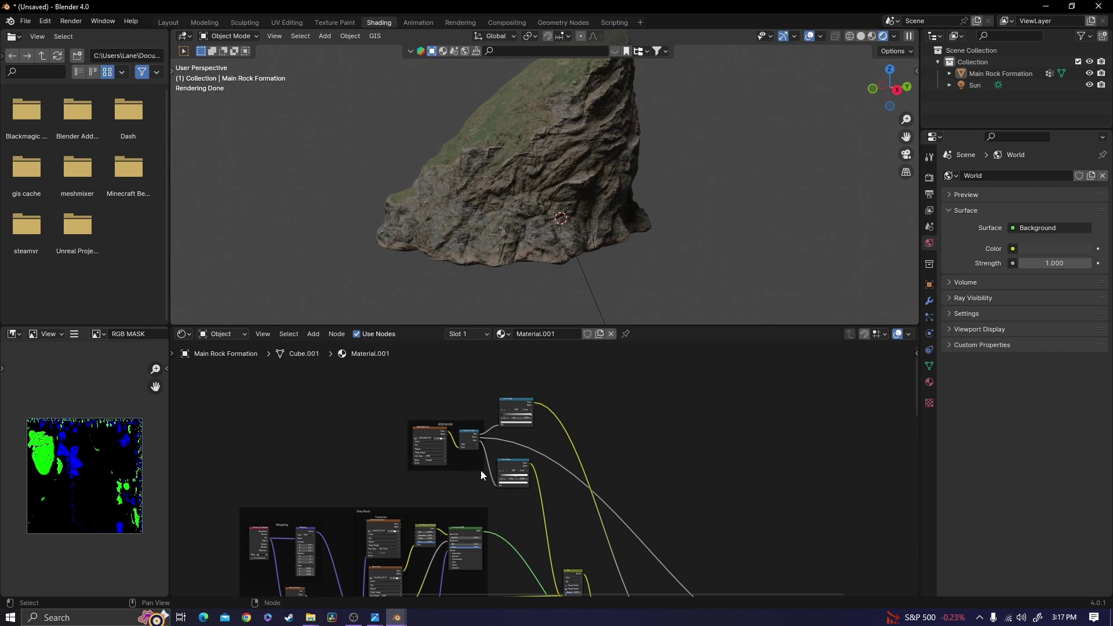
pyautogui.scroll(5, 482, 470)
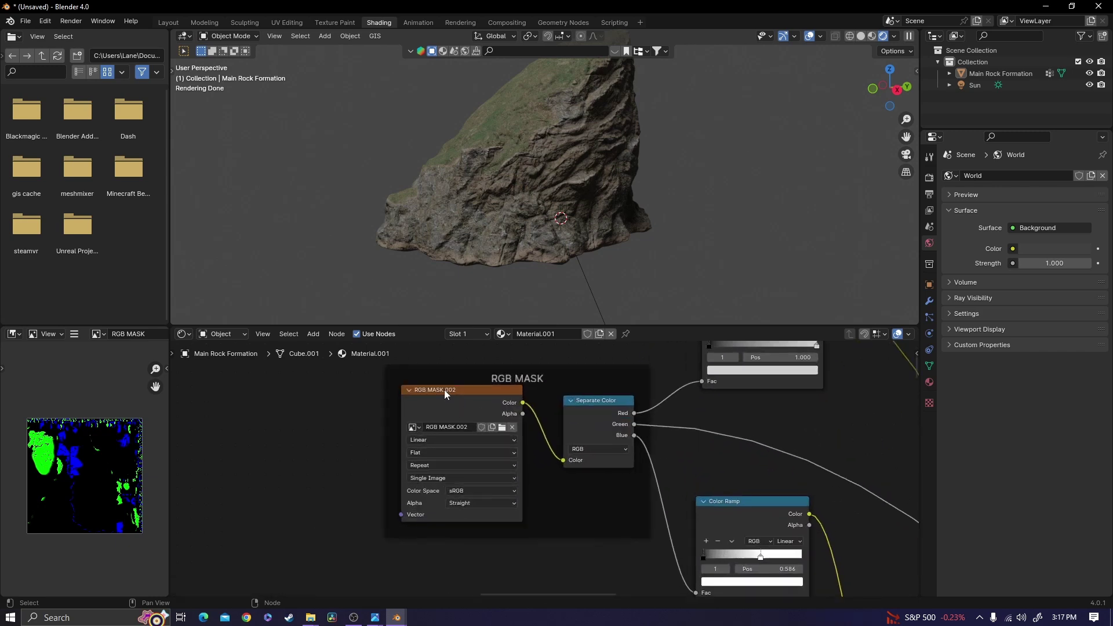
pyautogui.moveTo(580, 416); pyautogui.dragTo(523, 422, button='middle')
pyautogui.scroll(-2, 534, 425)
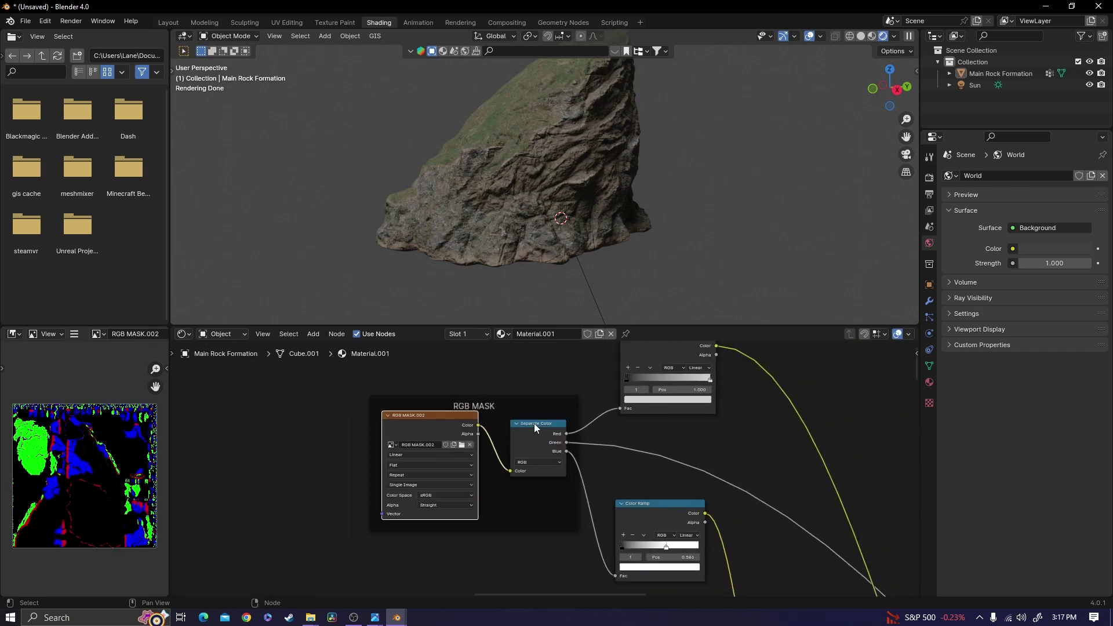
# Delete the RGB mask image and Separate Color nodes from the rock material, and inspect the rock without the mask.
pyautogui.moveTo(304, 395); pyautogui.dragTo(548, 472)
pyautogui.press('x')
pyautogui.scroll(-2, 489, 438)
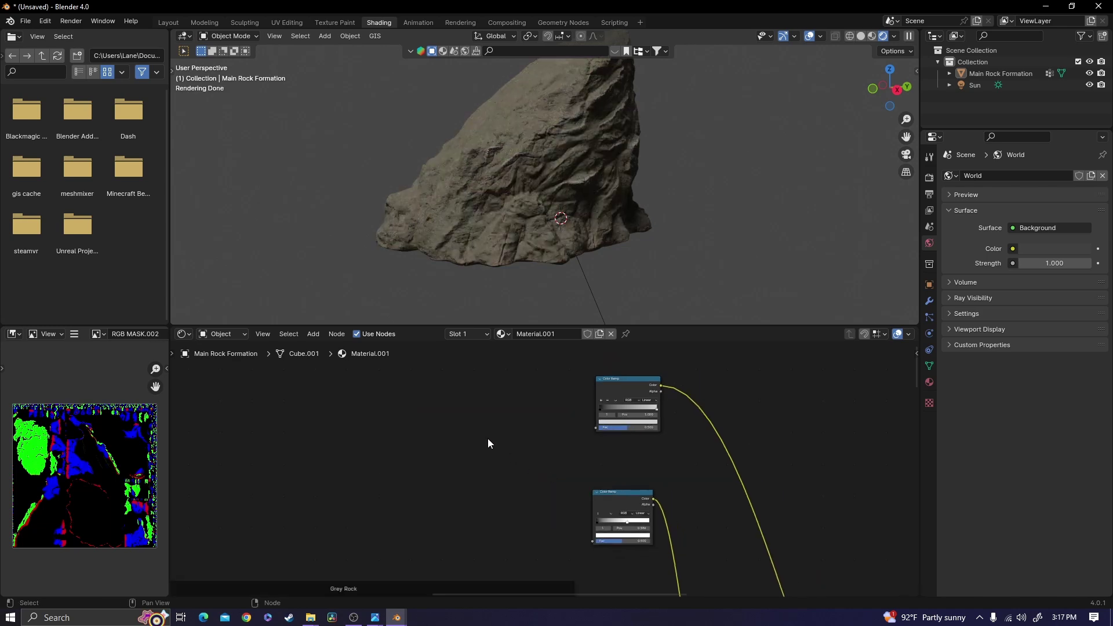
pyautogui.scroll(3, 536, 262)
pyautogui.moveTo(535, 254); pyautogui.dragTo(552, 260, button='middle')
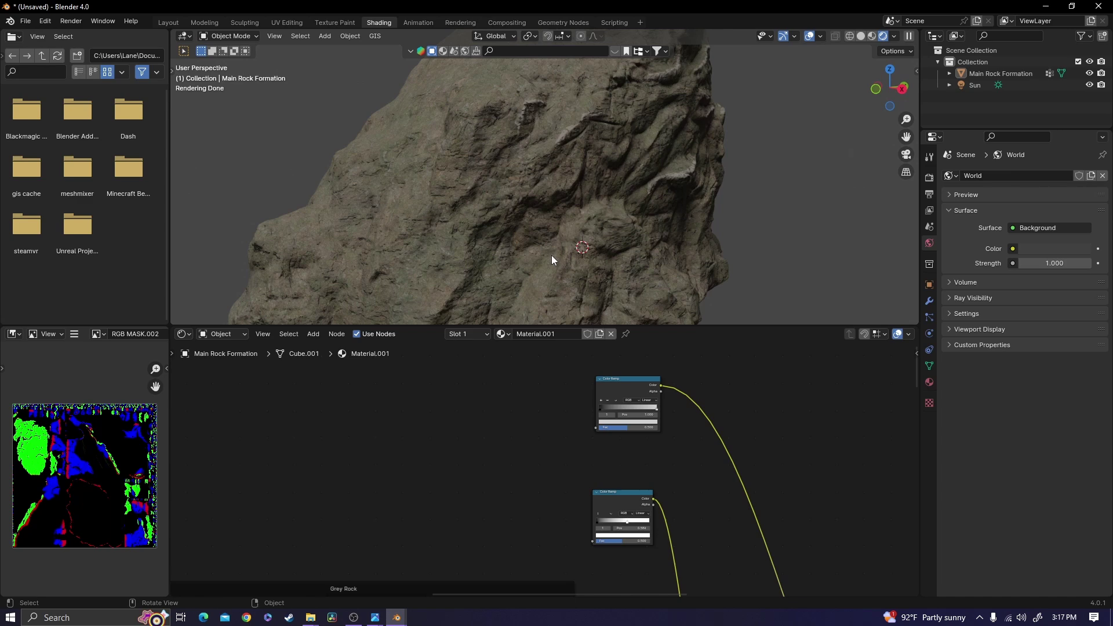
pyautogui.scroll(1, 548, 254)
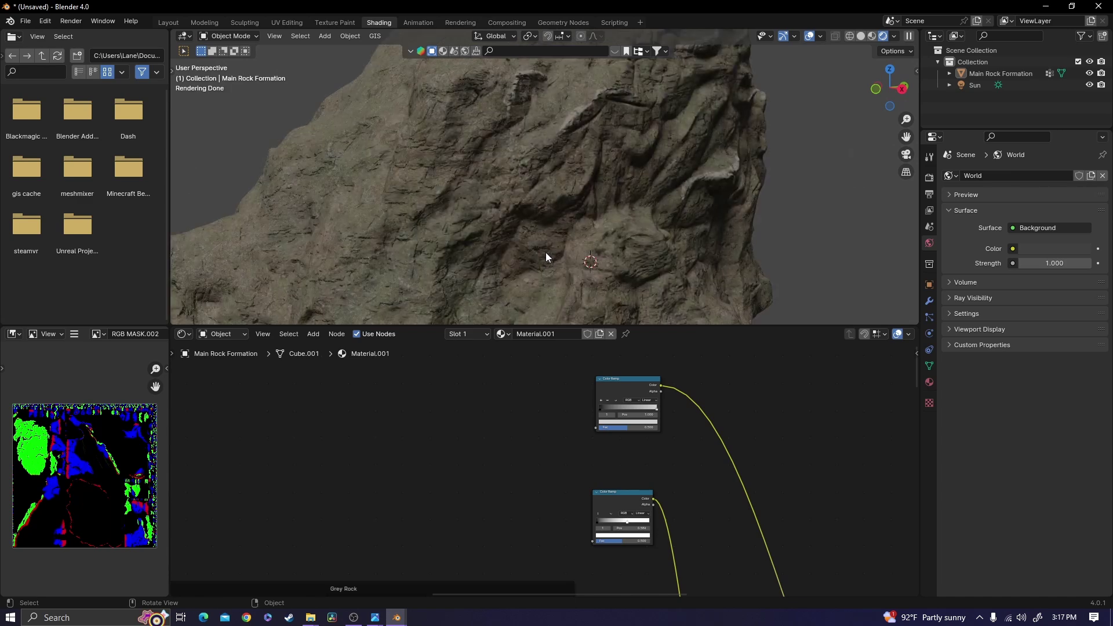
pyautogui.scroll(-4, 545, 252)
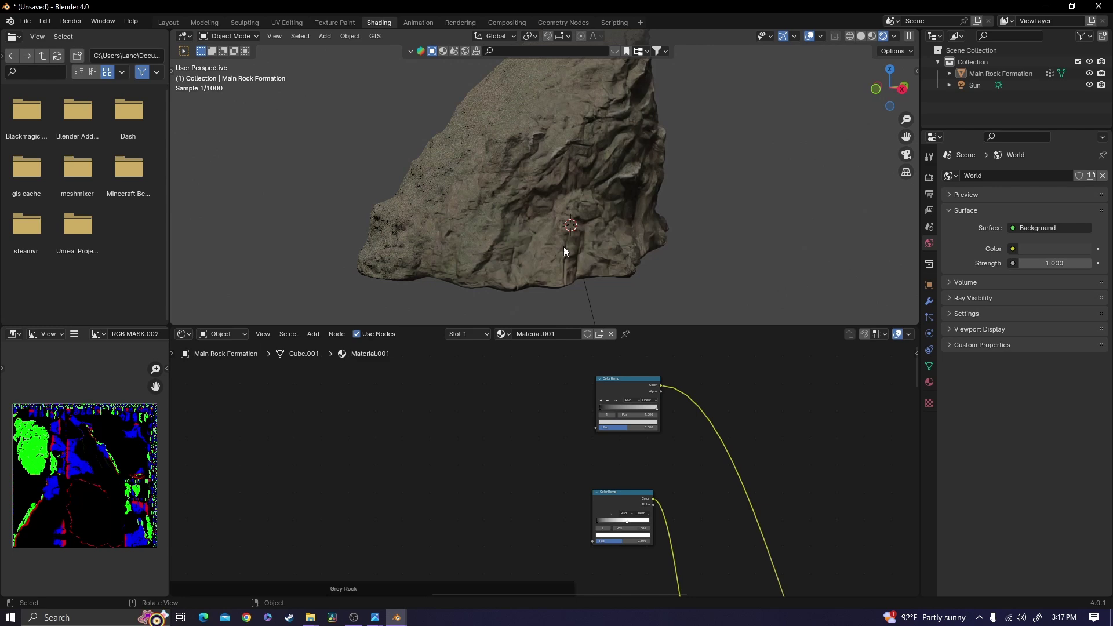
# Create a blank black 4000 x 4000 px image with alpha for texture painting, named RGB MASK.
pyautogui.click(349, 21)
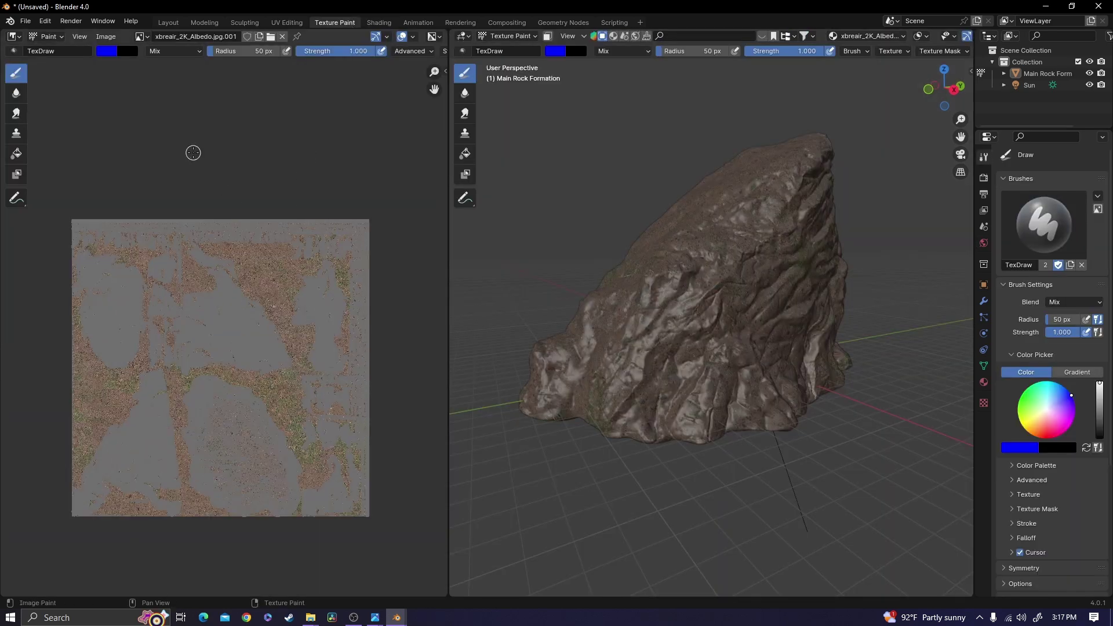
pyautogui.click(106, 36)
pyautogui.click(110, 51)
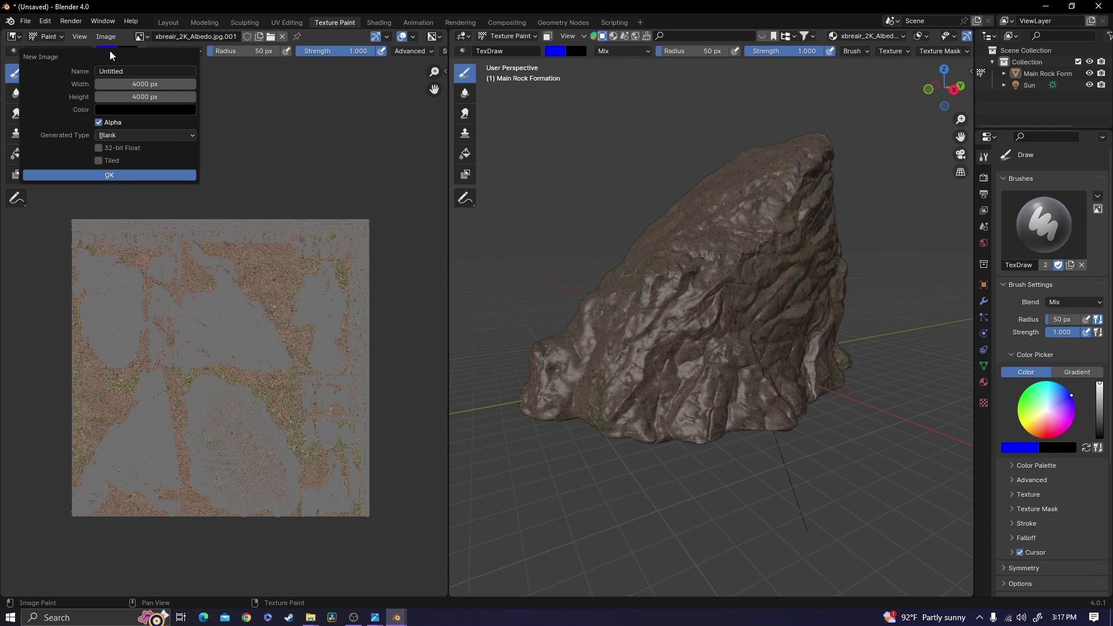
pyautogui.click(131, 71)
pyautogui.write('RGB MASK')
pyautogui.press('Return')
pyautogui.click(109, 176)
pyautogui.scroll(-2, 206, 226)
pyautogui.scroll(-3, 206, 226)
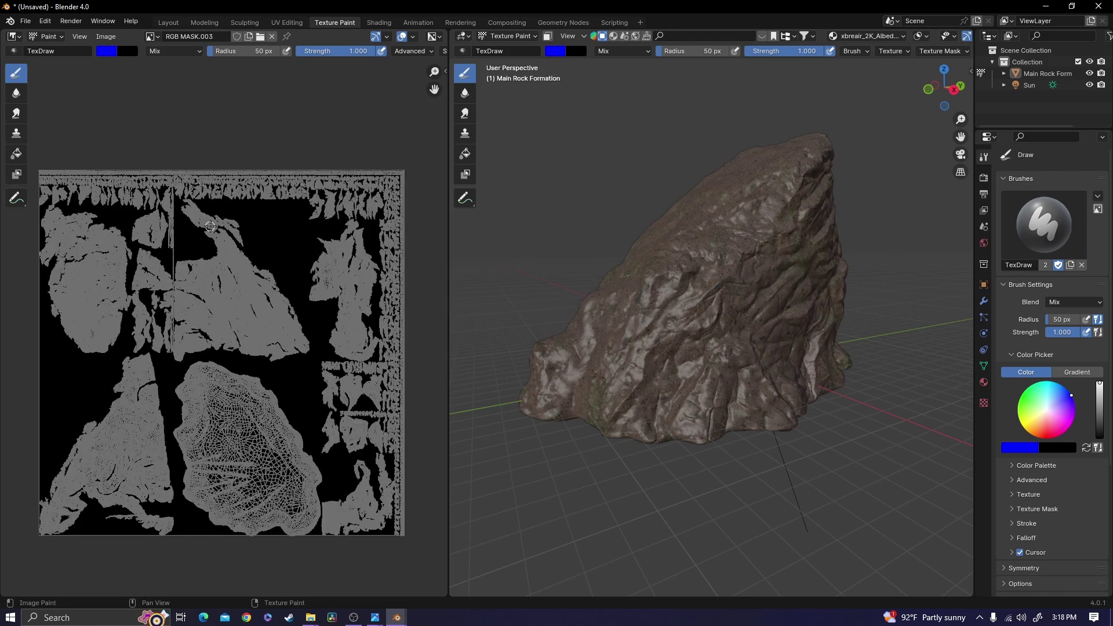
# Select the RGB MASK.003 image in the Shading workspace and add it to the rock's material as an image texture node.
pyautogui.click(379, 22)
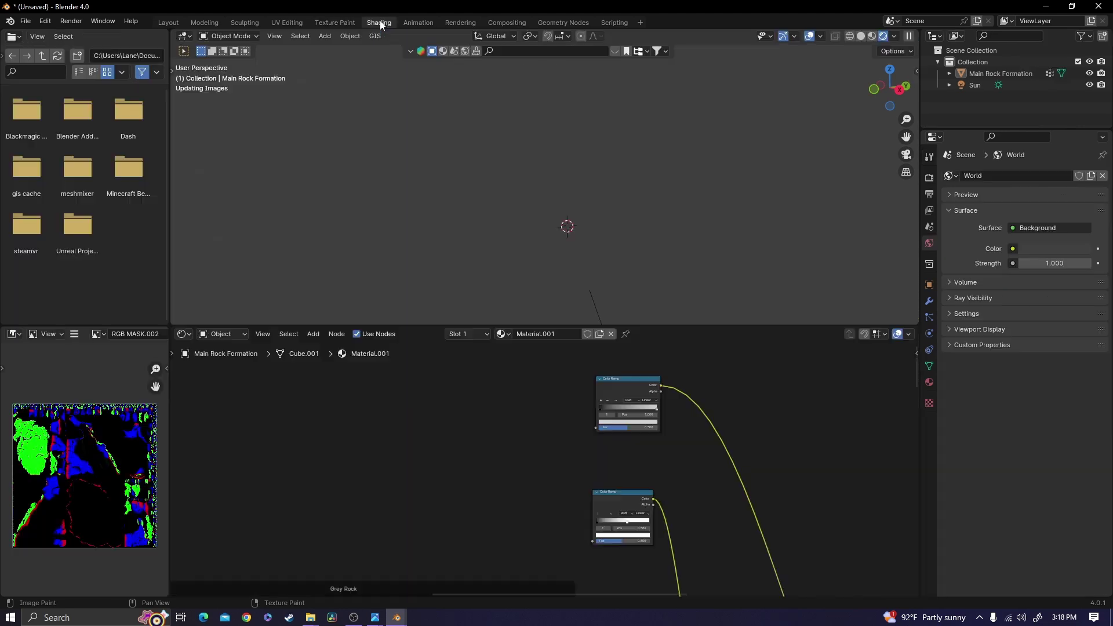
pyautogui.click(104, 334)
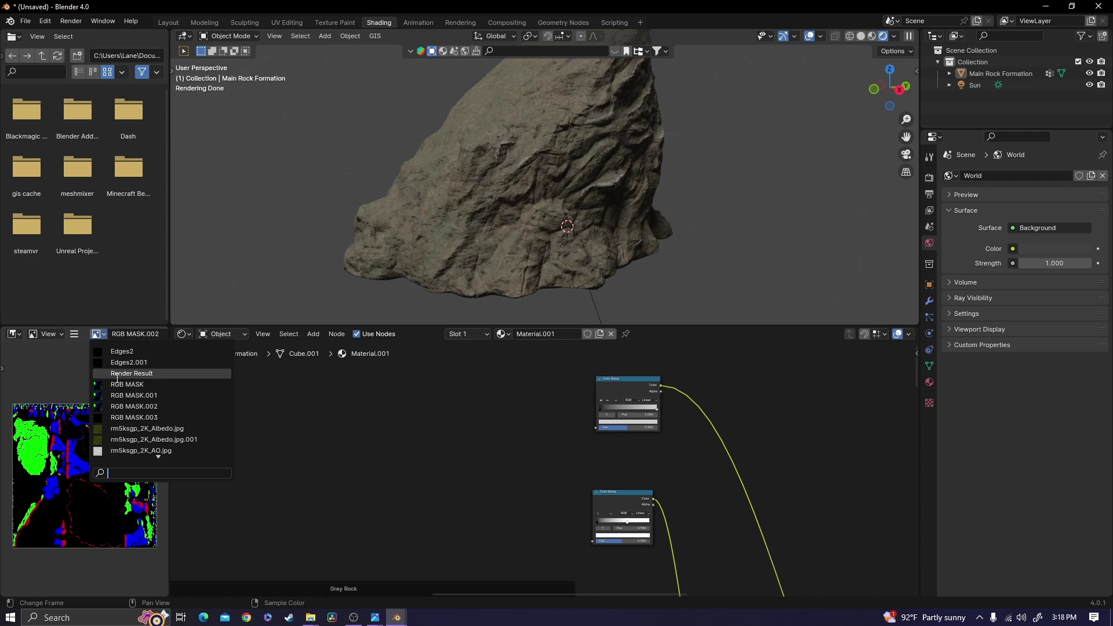
pyautogui.click(113, 417)
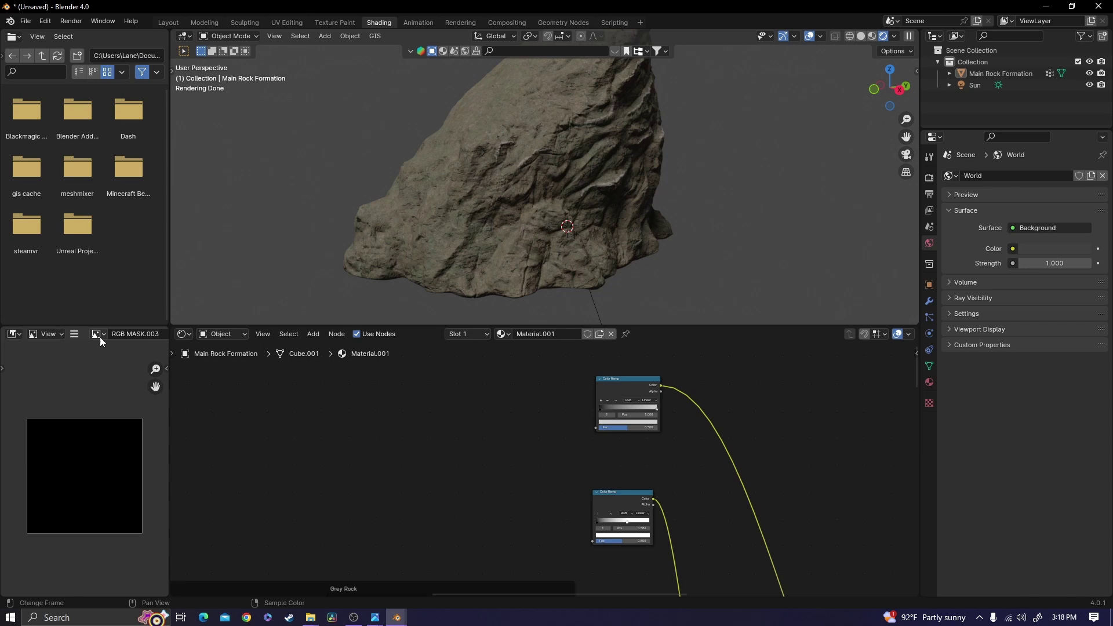
pyautogui.moveTo(100, 332); pyautogui.dragTo(416, 424)
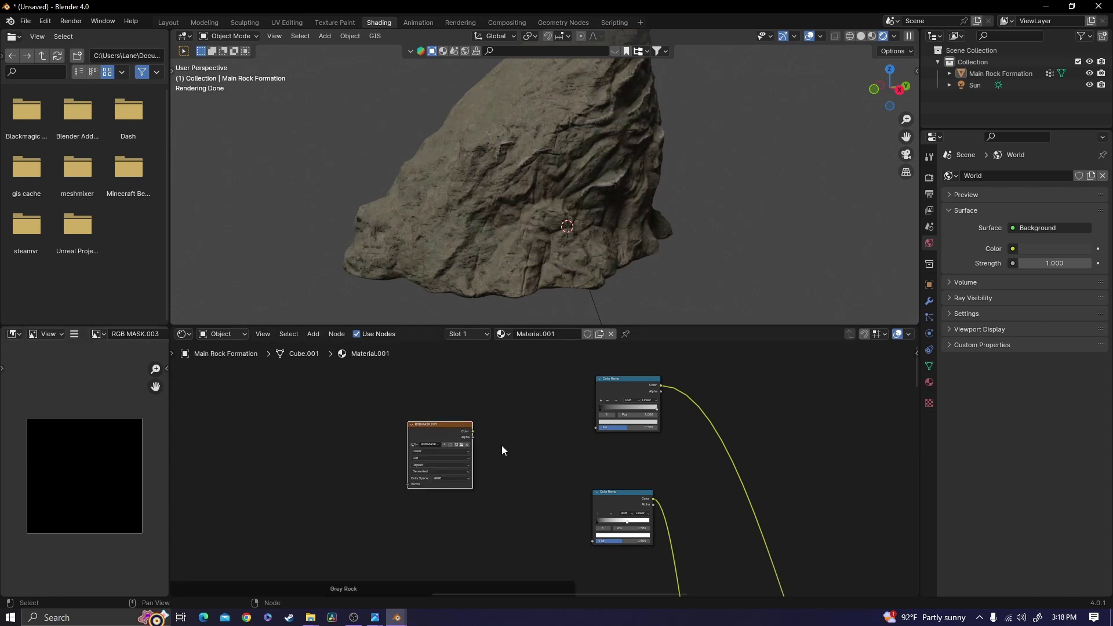
pyautogui.scroll(1, 502, 445)
pyautogui.scroll(2, 500, 432)
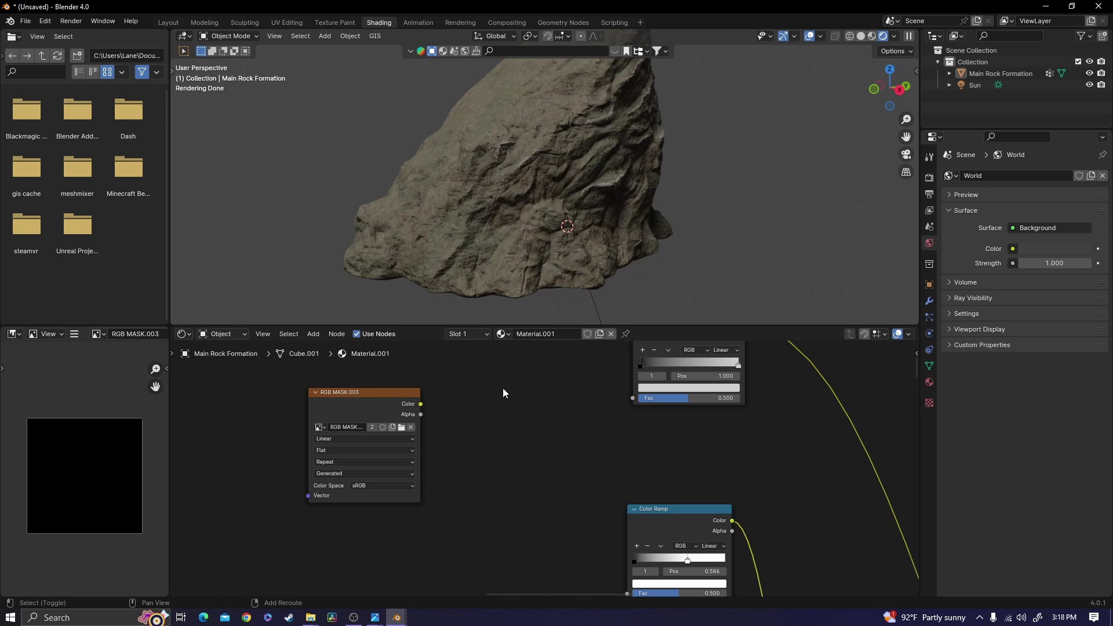
# Add a Separate Color node beside the new mask texture and link the texture's Color output to its Color input.
pyautogui.hotkey('shift', 'a')
pyautogui.write('sep')
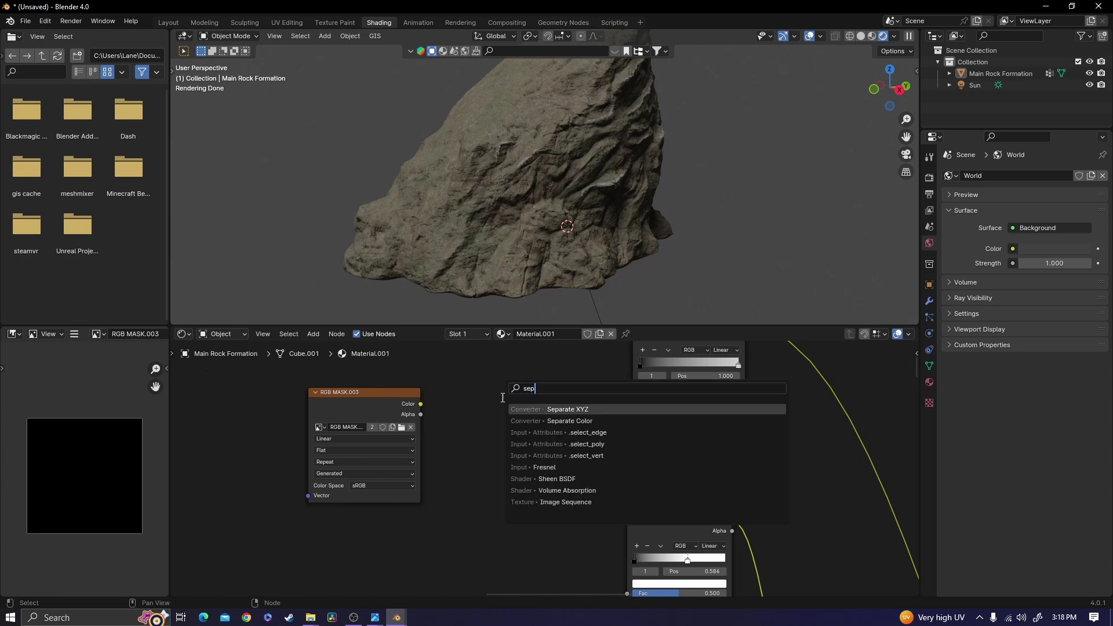
pyautogui.click(565, 421)
pyautogui.click(493, 409)
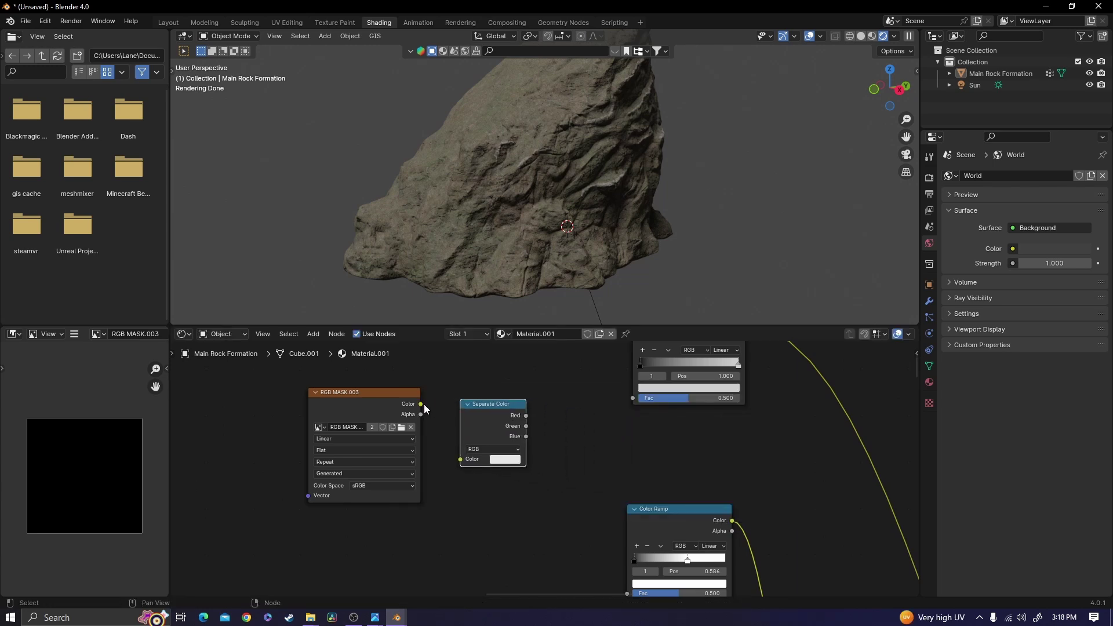
pyautogui.moveTo(421, 404); pyautogui.dragTo(462, 460)
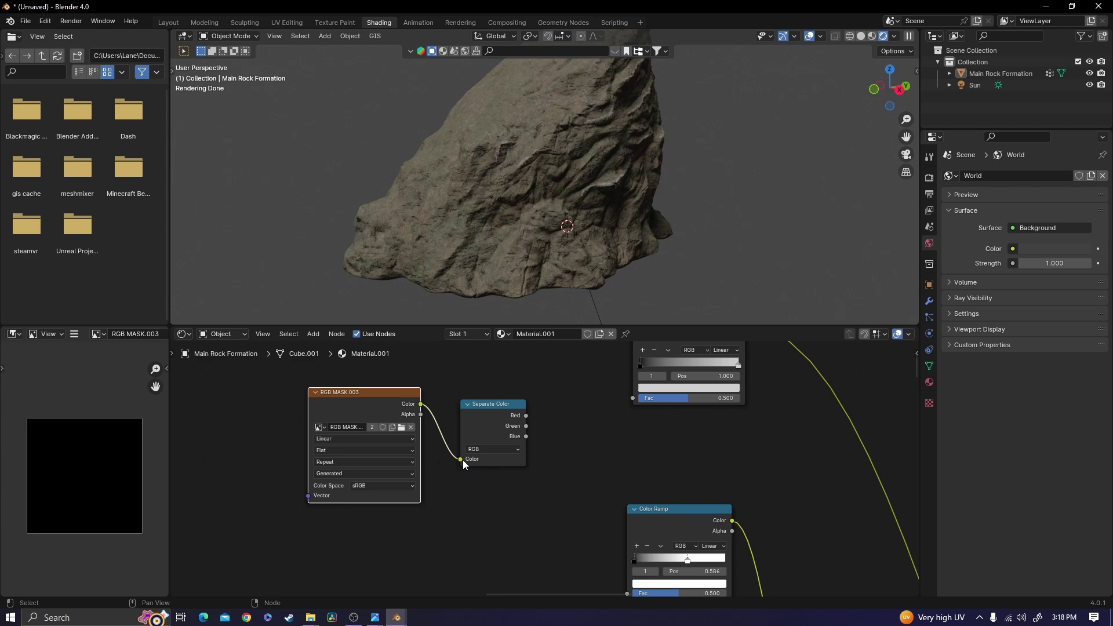
pyautogui.scroll(-3, 464, 459)
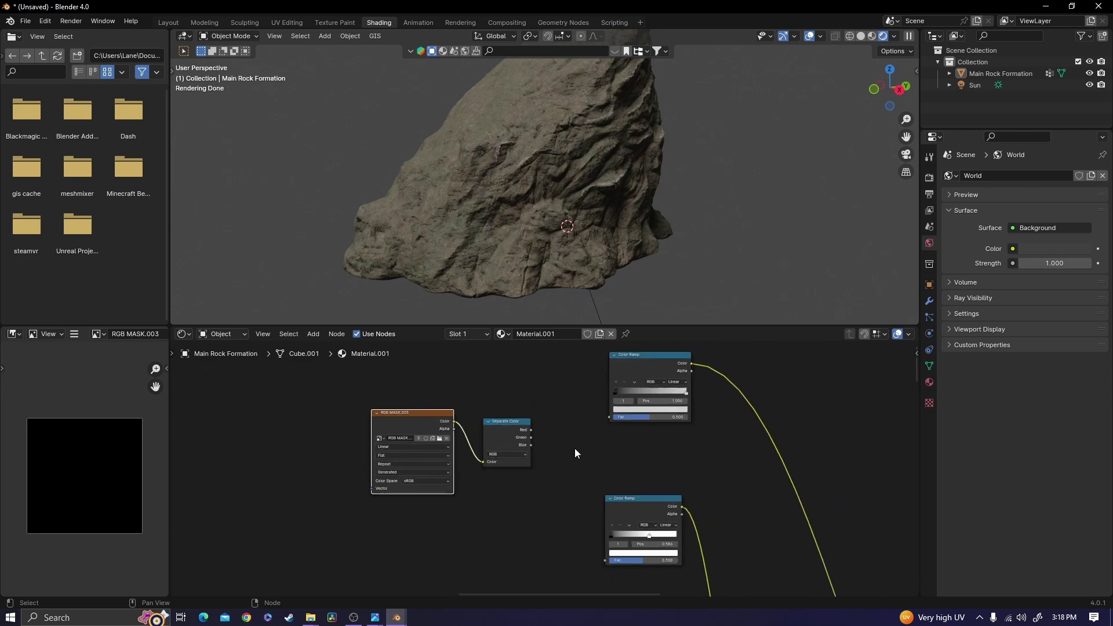
# Return to texture painting and set the draw brush color to pure green, with Red 0, Green 1 and Blue 0.
pyautogui.click(347, 22)
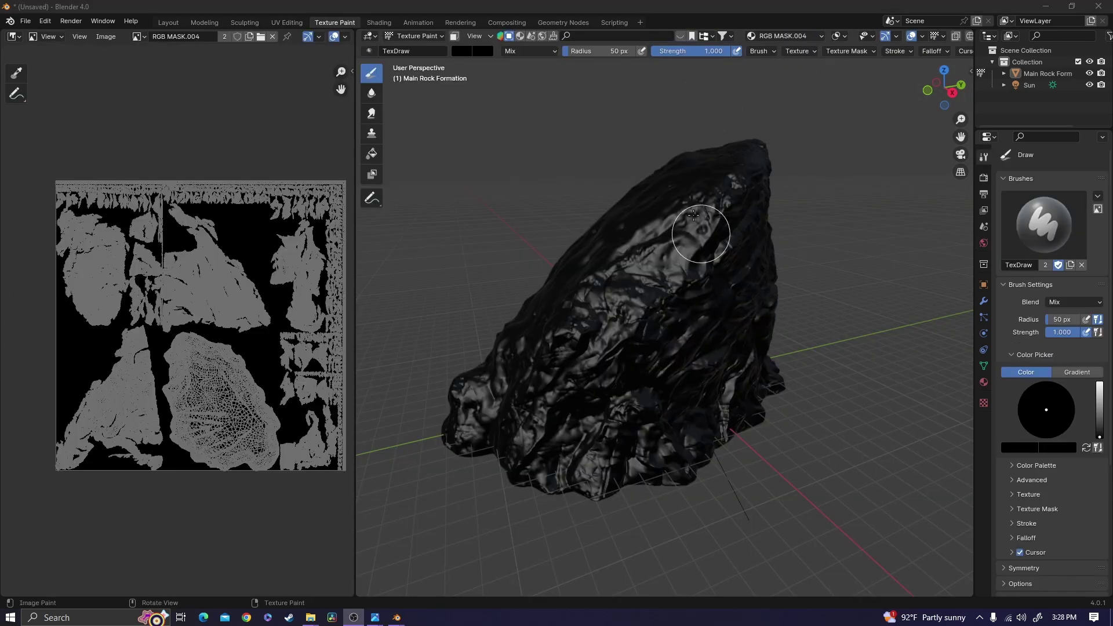
pyautogui.moveTo(616, 309); pyautogui.dragTo(619, 302, button='middle')
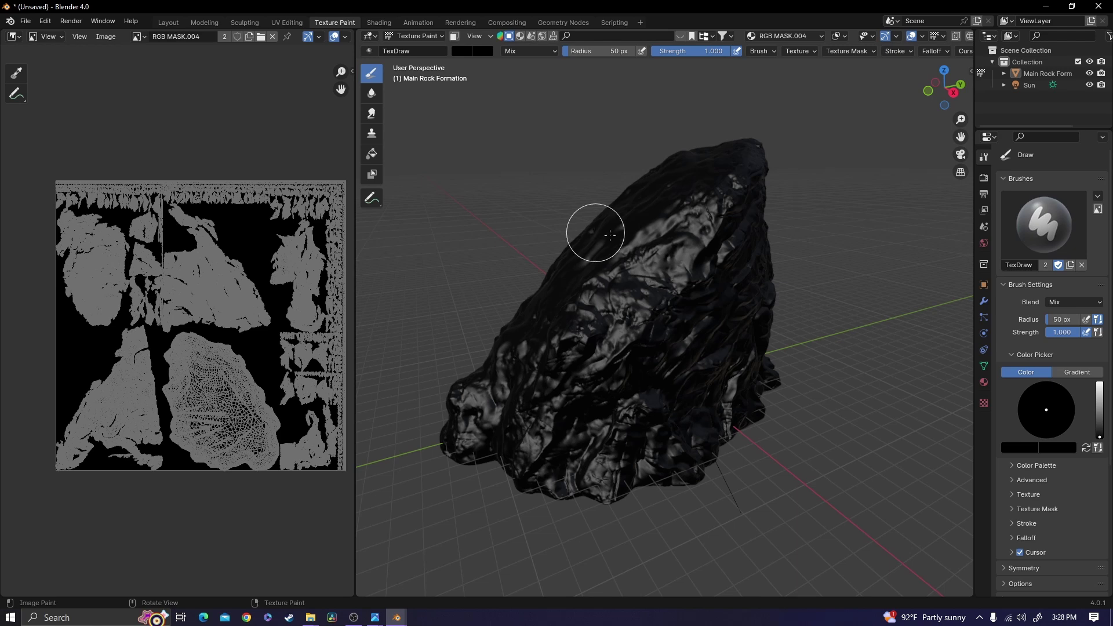
pyautogui.click(1010, 447)
pyautogui.moveTo(967, 418); pyautogui.dragTo(1015, 419)
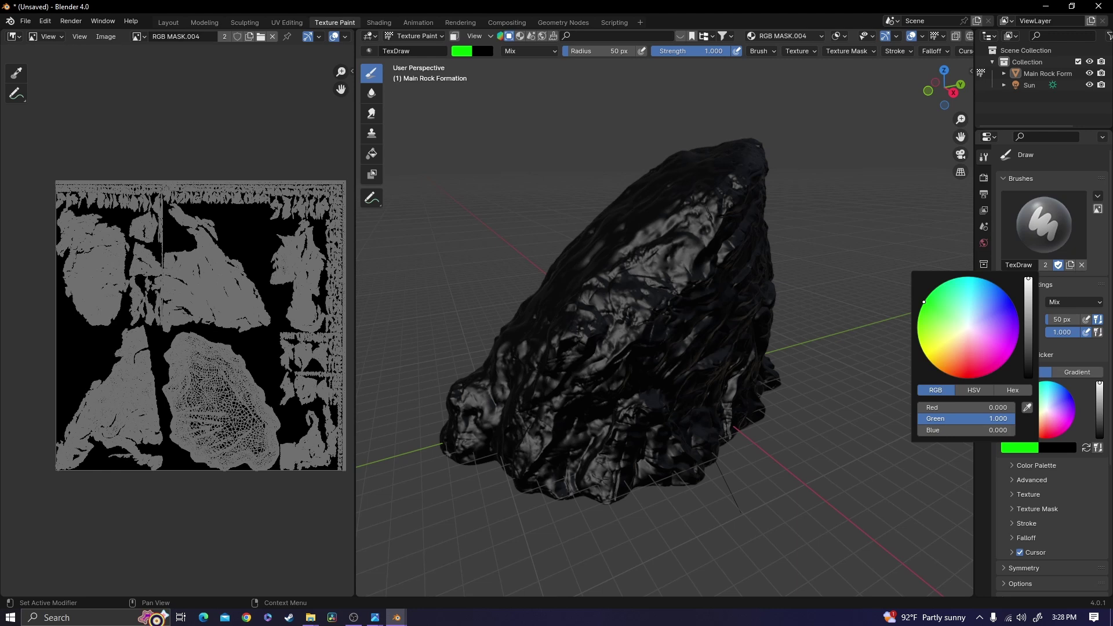
# Paint the rock's sloping upper surface green from peak to lower edge, including the patch spilling onto the side face.
pyautogui.moveTo(616, 186)
pyautogui.mouseDown(button='middle')
pyautogui.moveTo(676, 215)
pyautogui.moveTo(675, 179)
pyautogui.moveTo(651, 124)
pyautogui.mouseUp(button='middle')
pyautogui.click(653, 124)
pyautogui.moveTo(654, 125)
pyautogui.mouseDown()
pyautogui.moveTo(600, 148)
pyautogui.moveTo(573, 287)
pyautogui.mouseUp()
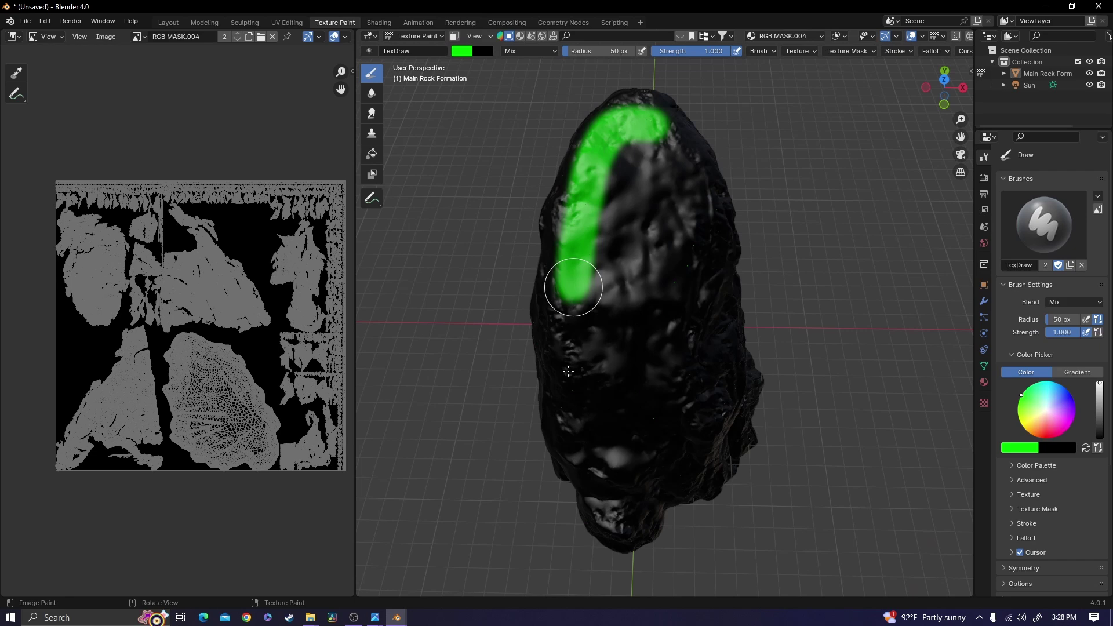
pyautogui.moveTo(569, 372)
pyautogui.mouseDown()
pyautogui.moveTo(641, 400)
pyautogui.moveTo(661, 388)
pyautogui.mouseUp()
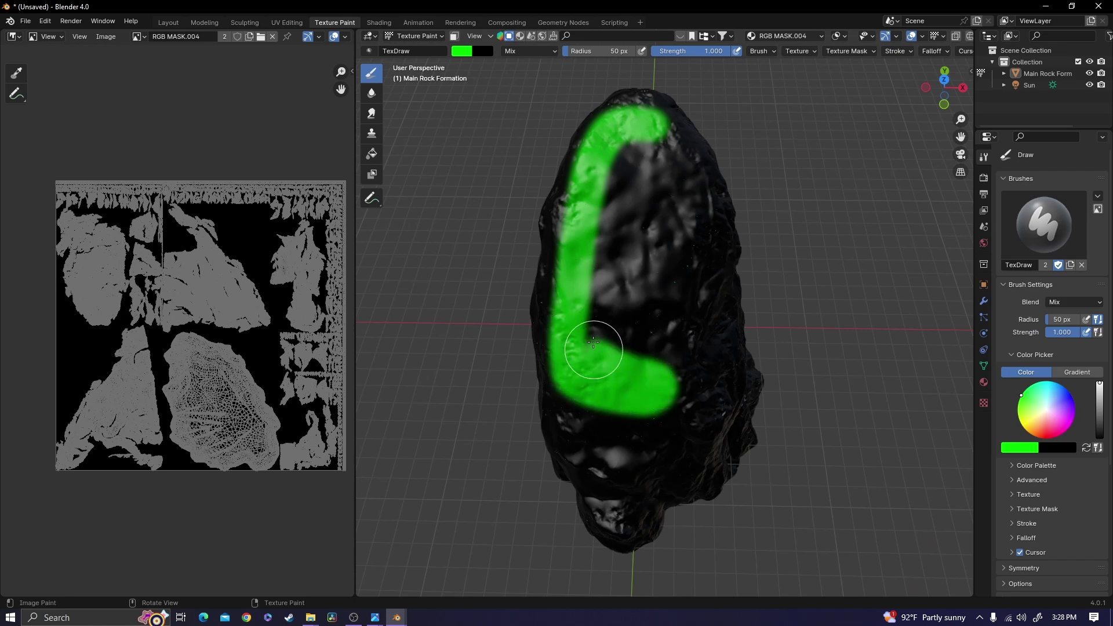
pyautogui.moveTo(593, 342)
pyautogui.mouseDown()
pyautogui.moveTo(596, 235)
pyautogui.moveTo(619, 135)
pyautogui.moveTo(675, 169)
pyautogui.moveTo(672, 230)
pyautogui.moveTo(661, 206)
pyautogui.moveTo(672, 200)
pyautogui.moveTo(669, 221)
pyautogui.moveTo(686, 236)
pyautogui.moveTo(624, 278)
pyautogui.moveTo(691, 256)
pyautogui.moveTo(616, 339)
pyautogui.moveTo(627, 332)
pyautogui.moveTo(643, 361)
pyautogui.mouseUp()
pyautogui.moveTo(644, 361); pyautogui.dragTo(619, 298, button='middle')
pyautogui.scroll(2, 619, 299)
pyautogui.moveTo(658, 232)
pyautogui.mouseDown()
pyautogui.moveTo(634, 264)
pyautogui.moveTo(705, 350)
pyautogui.moveTo(679, 295)
pyautogui.moveTo(551, 318)
pyautogui.moveTo(522, 468)
pyautogui.moveTo(497, 396)
pyautogui.moveTo(580, 366)
pyautogui.mouseUp()
pyautogui.moveTo(698, 346); pyautogui.dragTo(644, 336, button='middle')
pyautogui.scroll(-2, 685, 274)
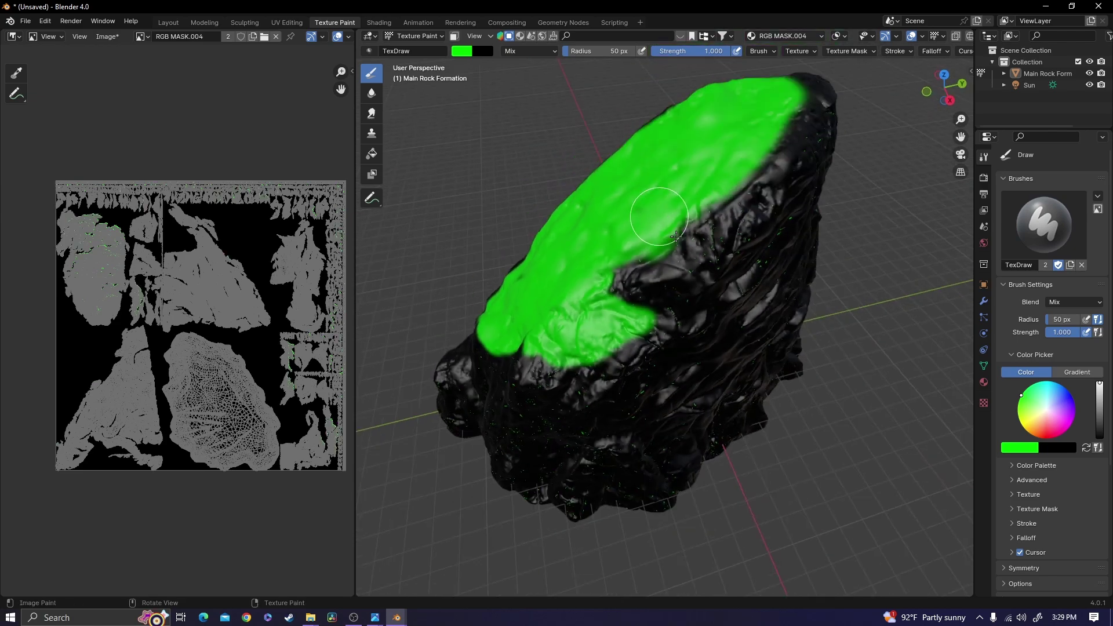
pyautogui.moveTo(676, 236)
pyautogui.mouseDown()
pyautogui.moveTo(783, 147)
pyautogui.moveTo(762, 107)
pyautogui.mouseUp()
pyautogui.moveTo(591, 228); pyautogui.dragTo(592, 207, button='middle')
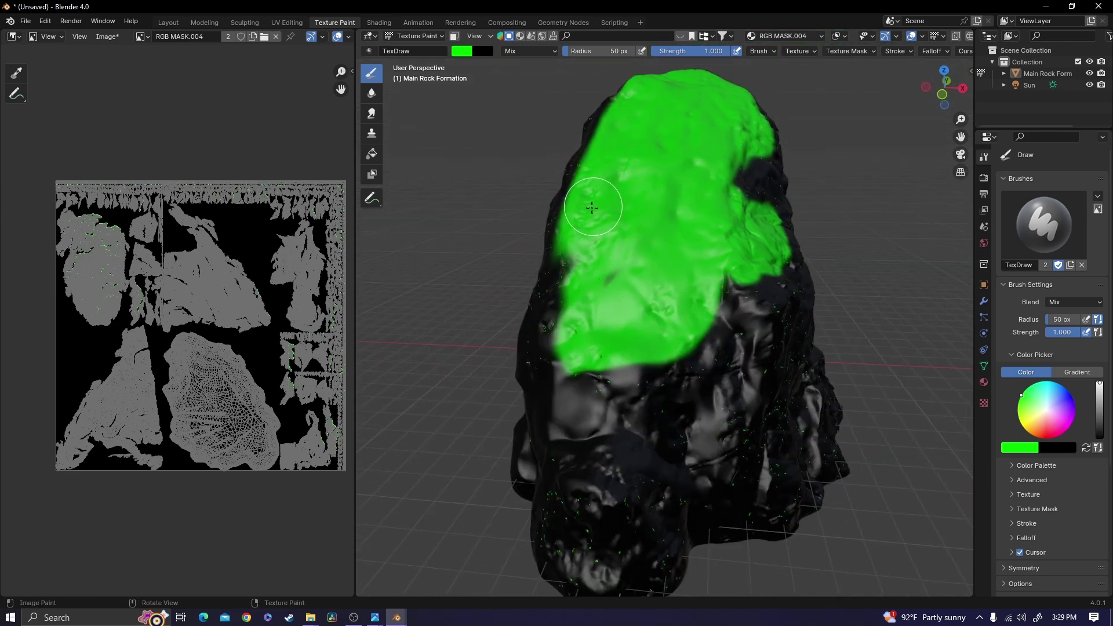
pyautogui.moveTo(592, 207); pyautogui.dragTo(574, 344)
# Paint the top of the small low ledge at the foot of the slope green.
pyautogui.moveTo(574, 344); pyautogui.dragTo(609, 485, button='middle')
pyautogui.moveTo(609, 484); pyautogui.dragTo(586, 501)
pyautogui.moveTo(586, 501)
pyautogui.mouseDown(button='middle')
pyautogui.moveTo(627, 340)
pyautogui.moveTo(649, 308)
pyautogui.mouseUp(button='middle')
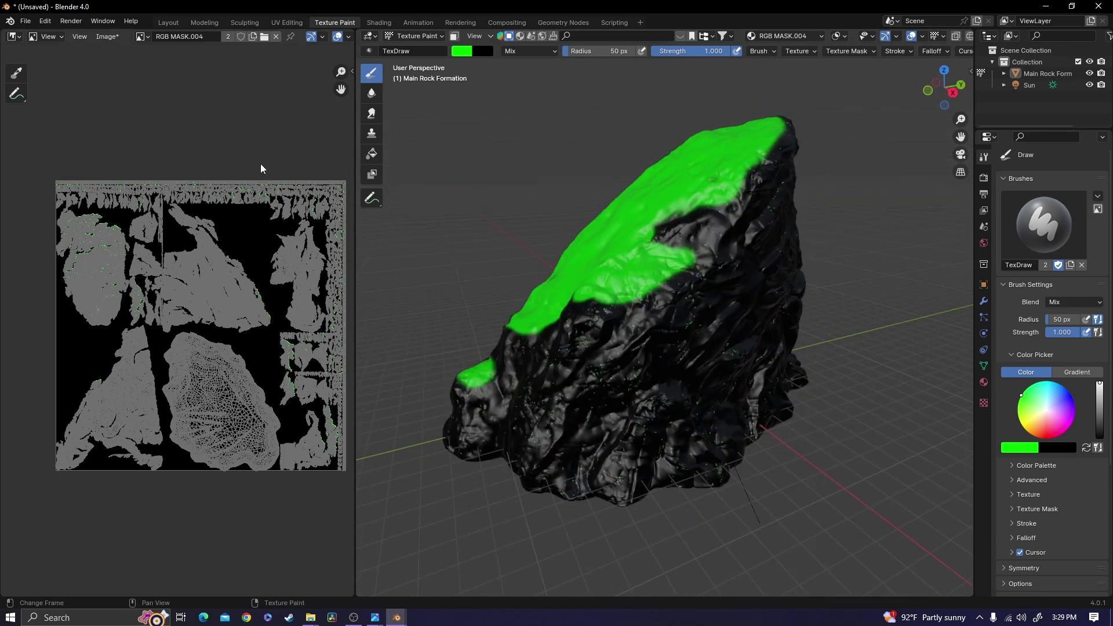
# Save the painted mask image to the Desktop as RGB MASK.004.png and save it once more.
pyautogui.hotkey('shift', 'alt', 's')
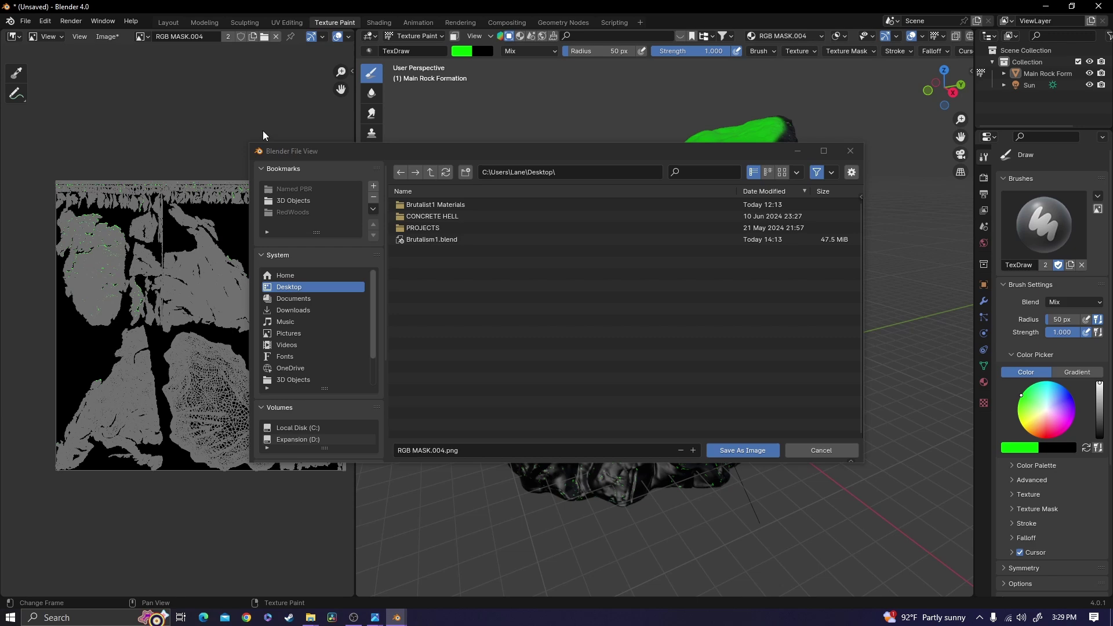
pyautogui.click(751, 454)
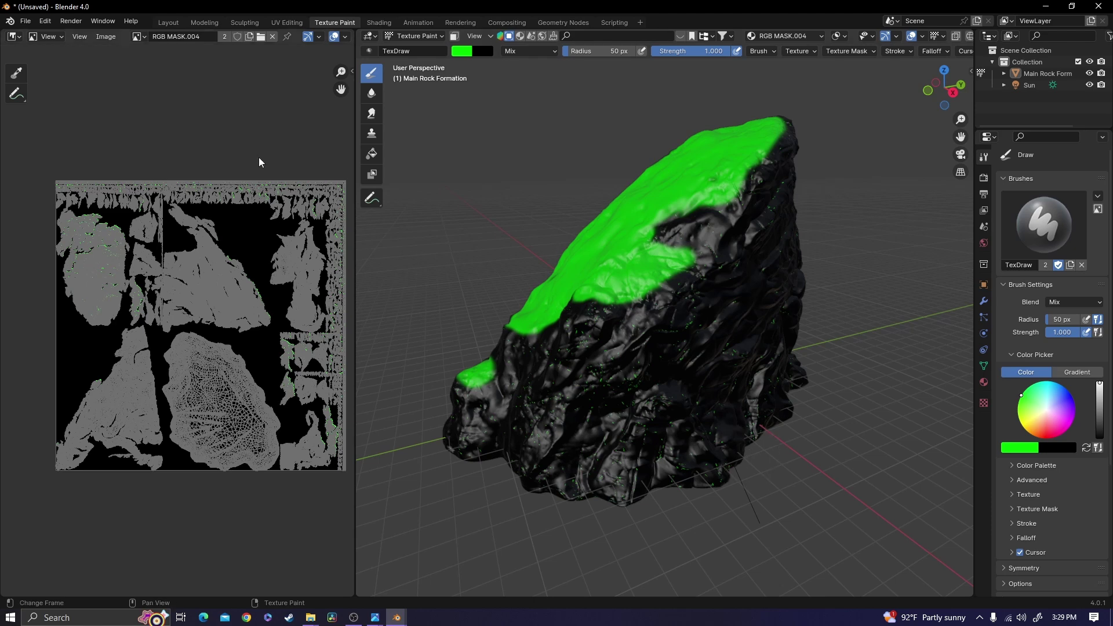
pyautogui.click(110, 40)
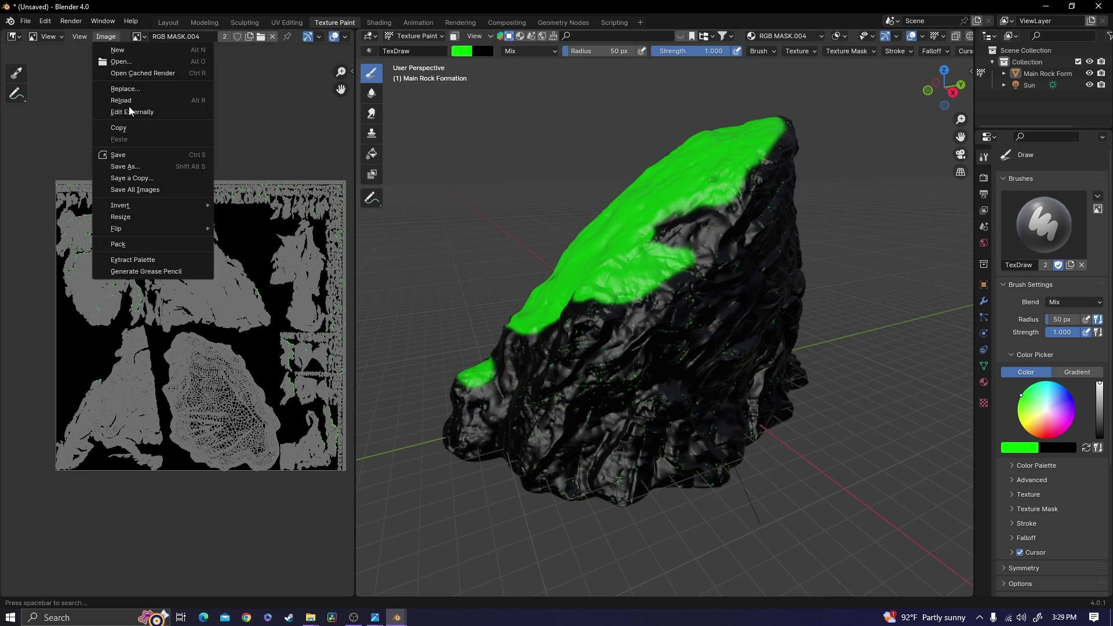
pyautogui.rightClick(134, 155)
pyautogui.click(135, 166)
pyautogui.click(114, 39)
pyautogui.click(122, 155)
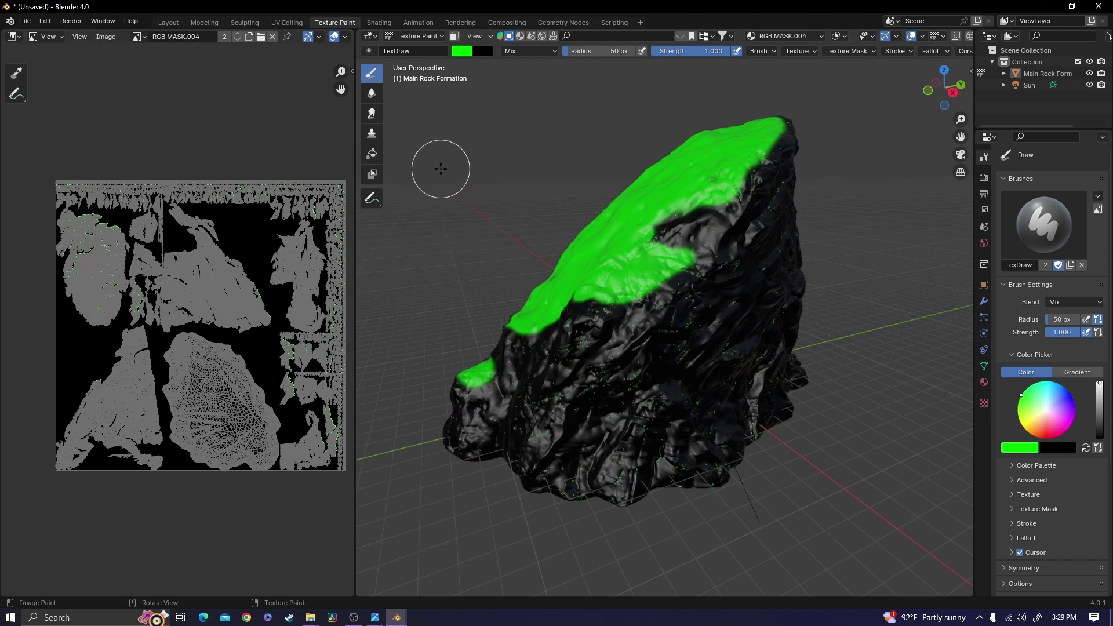
# Return to shading and connect the Separate Color node's Green output to the factor of the Mix Shader that blends in the grass.
pyautogui.click(379, 22)
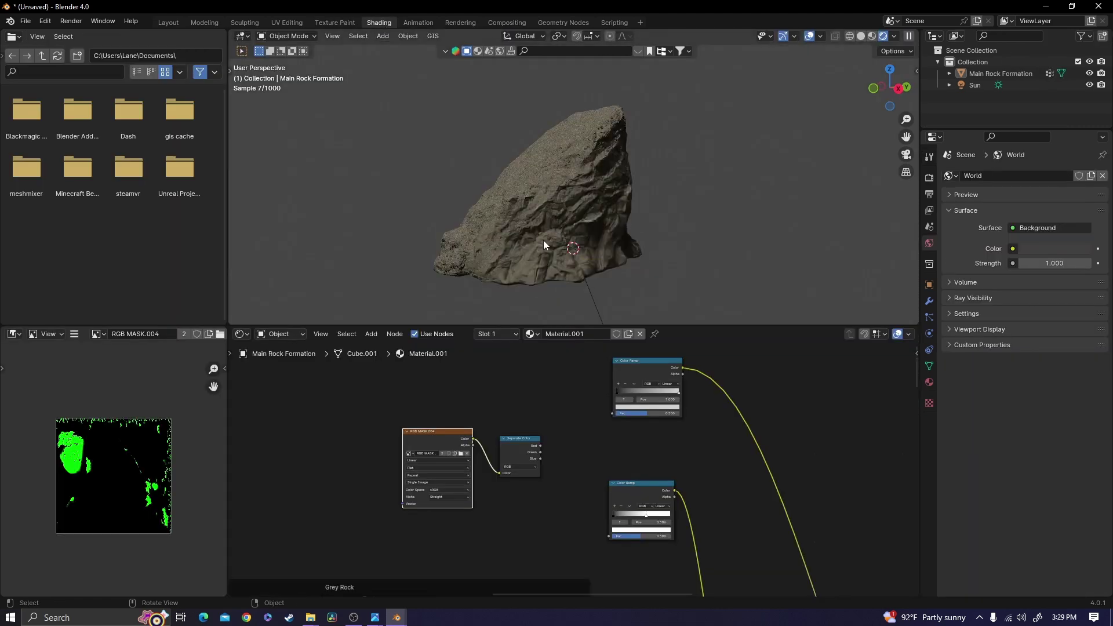
pyautogui.scroll(1, 555, 451)
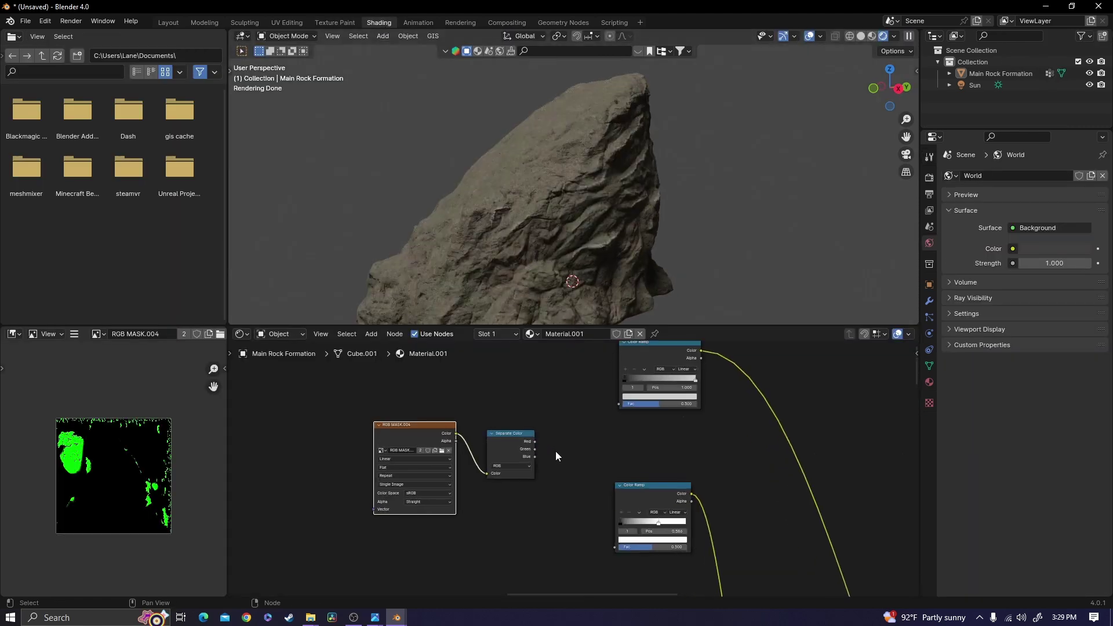
pyautogui.scroll(-2, 475, 426)
pyautogui.moveTo(550, 452); pyautogui.dragTo(471, 427, button='middle')
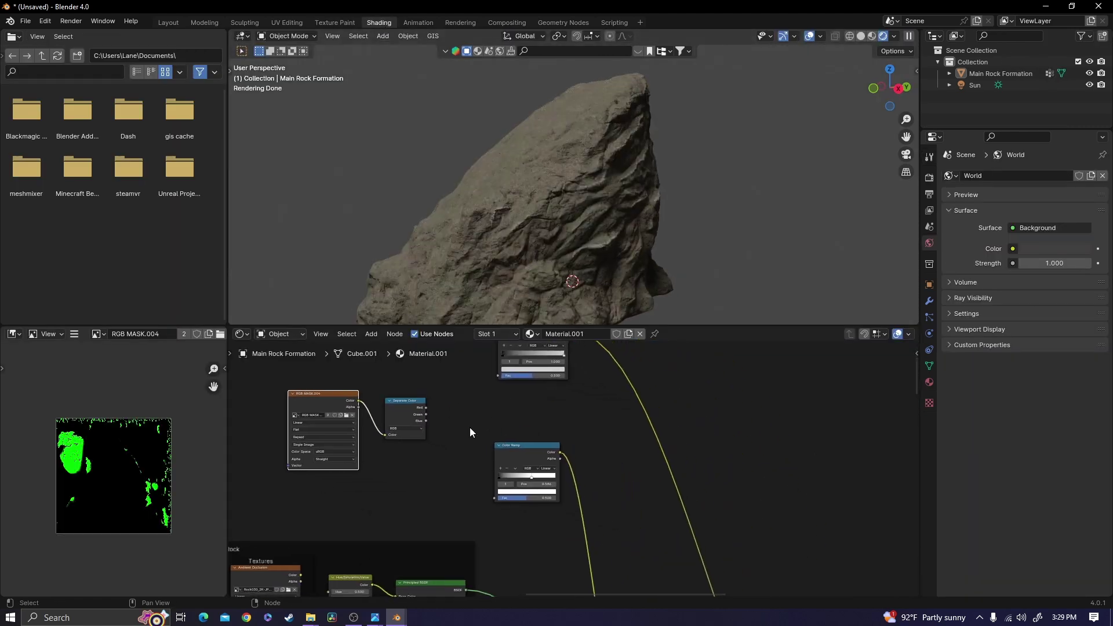
pyautogui.moveTo(426, 414); pyautogui.dragTo(550, 507)
pyautogui.moveTo(567, 155); pyautogui.dragTo(537, 165, button='middle')
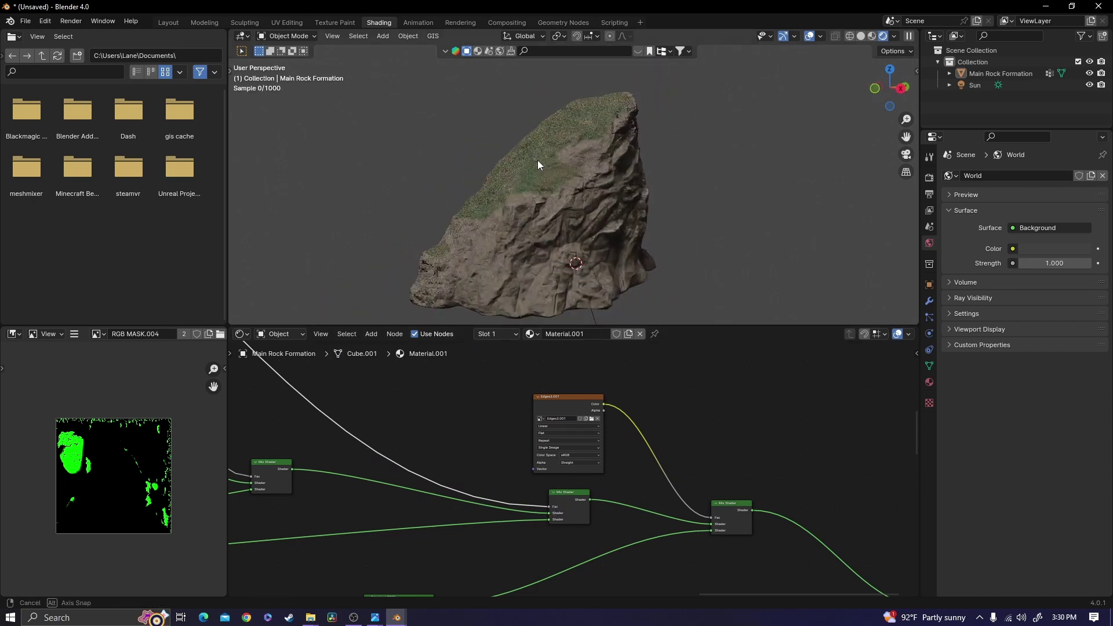
pyautogui.scroll(-6, 406, 377)
pyautogui.moveTo(356, 385); pyautogui.dragTo(516, 461, button='middle')
pyautogui.scroll(5, 410, 383)
pyautogui.moveTo(410, 385); pyautogui.dragTo(516, 440, button='middle')
pyautogui.keyDown('shift'); pyautogui.moveTo(553, 236); pyautogui.dragTo(575, 187, button='middle'); pyautogui.keyUp('shift')
pyautogui.scroll(3, 571, 188)
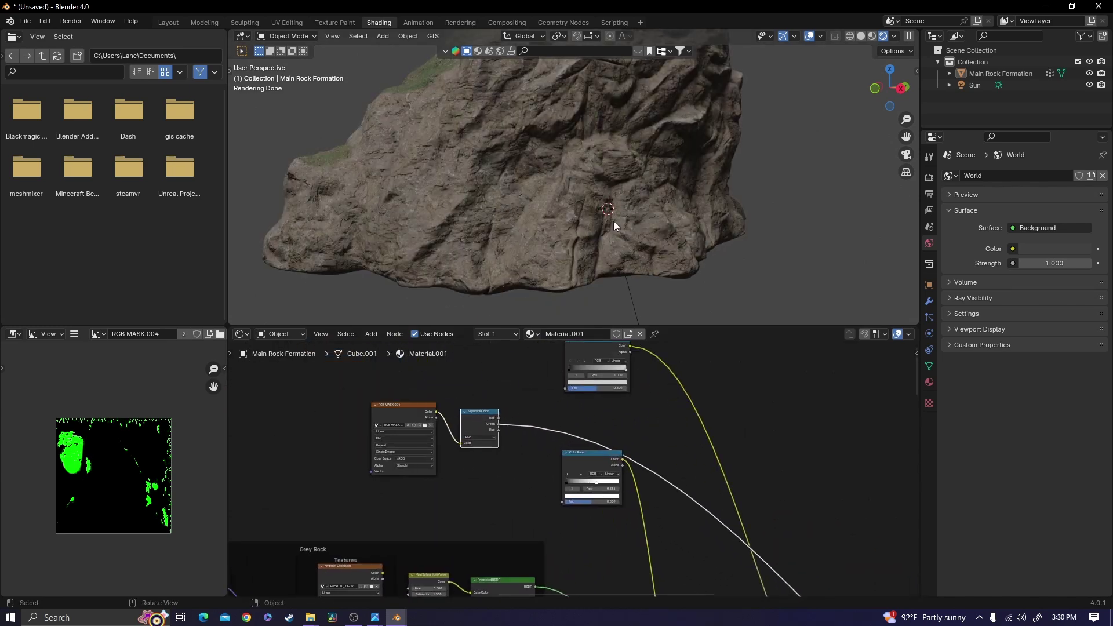
# Switch back to texture painting and set the draw brush color to pure blue, with Red 0, Green 0 and Blue 1.
pyautogui.click(343, 22)
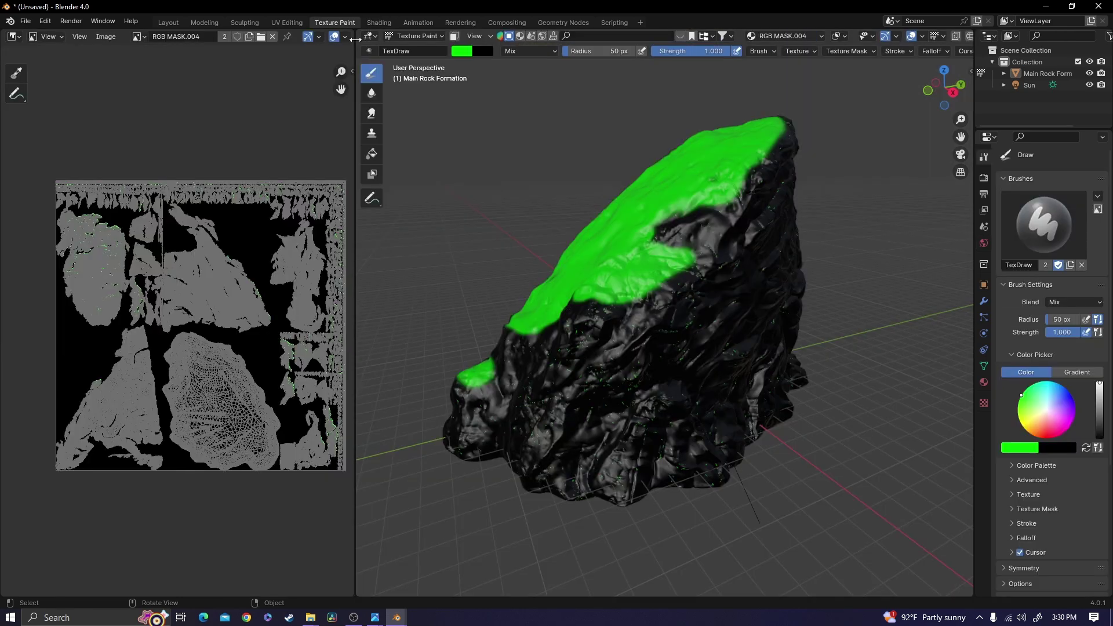
pyautogui.click(1021, 448)
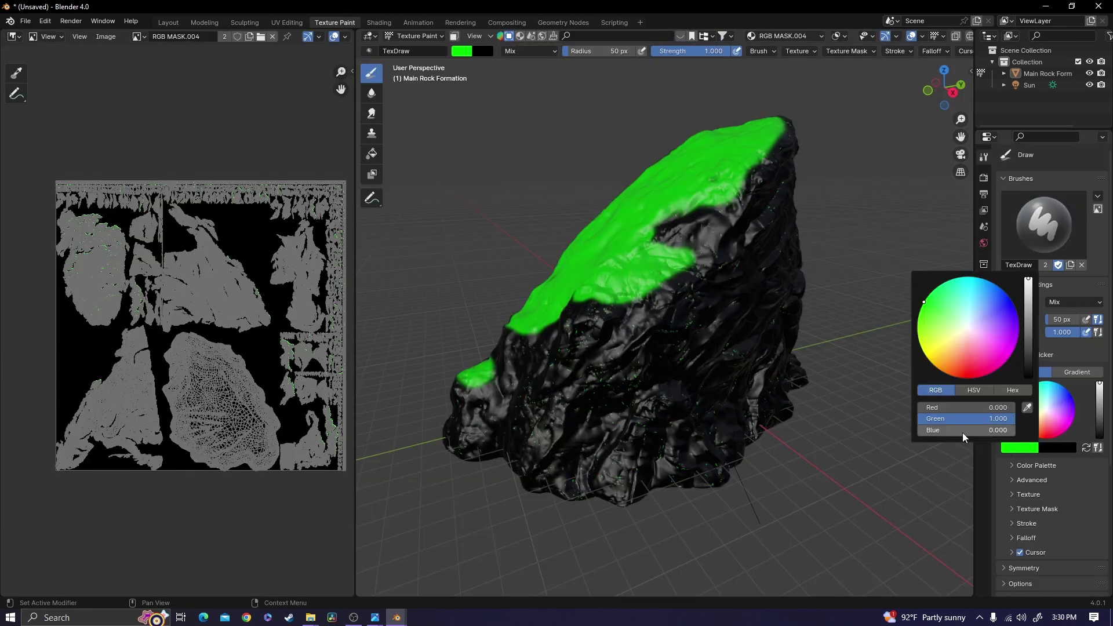
pyautogui.moveTo(944, 431); pyautogui.dragTo(921, 419)
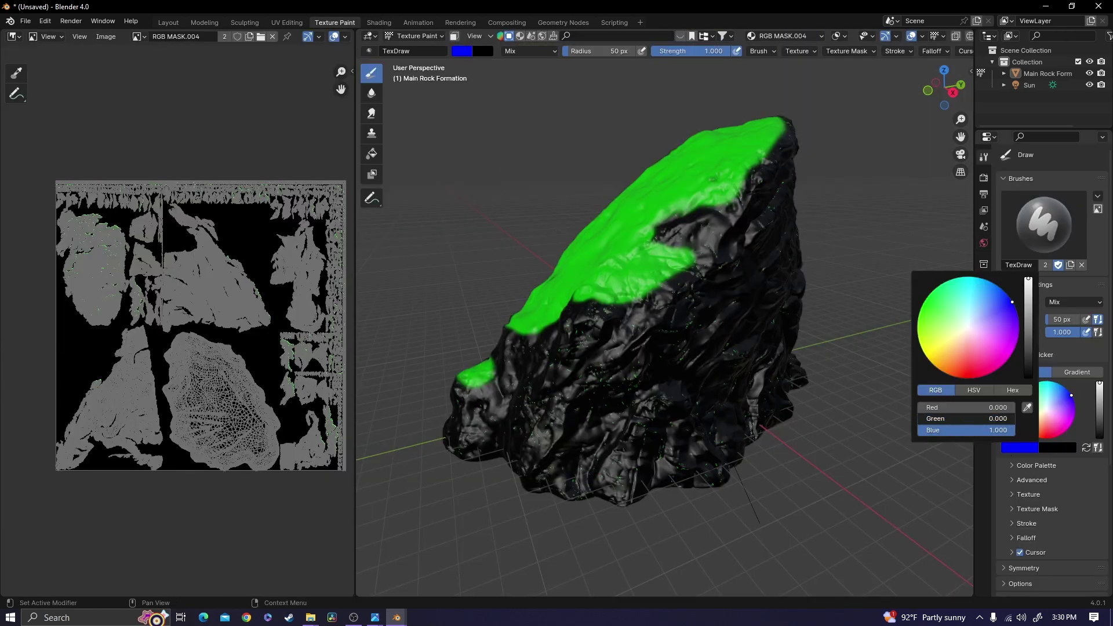
# Paint a blue band with uneven peaks around the rock's base, below the green areas, and save the mask image.
pyautogui.moveTo(673, 388); pyautogui.dragTo(521, 372, button='middle')
pyautogui.moveTo(470, 426)
pyautogui.mouseDown()
pyautogui.moveTo(454, 434)
pyautogui.moveTo(472, 472)
pyautogui.moveTo(516, 473)
pyautogui.mouseUp()
pyautogui.moveTo(562, 436)
pyautogui.mouseDown()
pyautogui.moveTo(621, 485)
pyautogui.moveTo(676, 428)
pyautogui.moveTo(708, 364)
pyautogui.mouseUp()
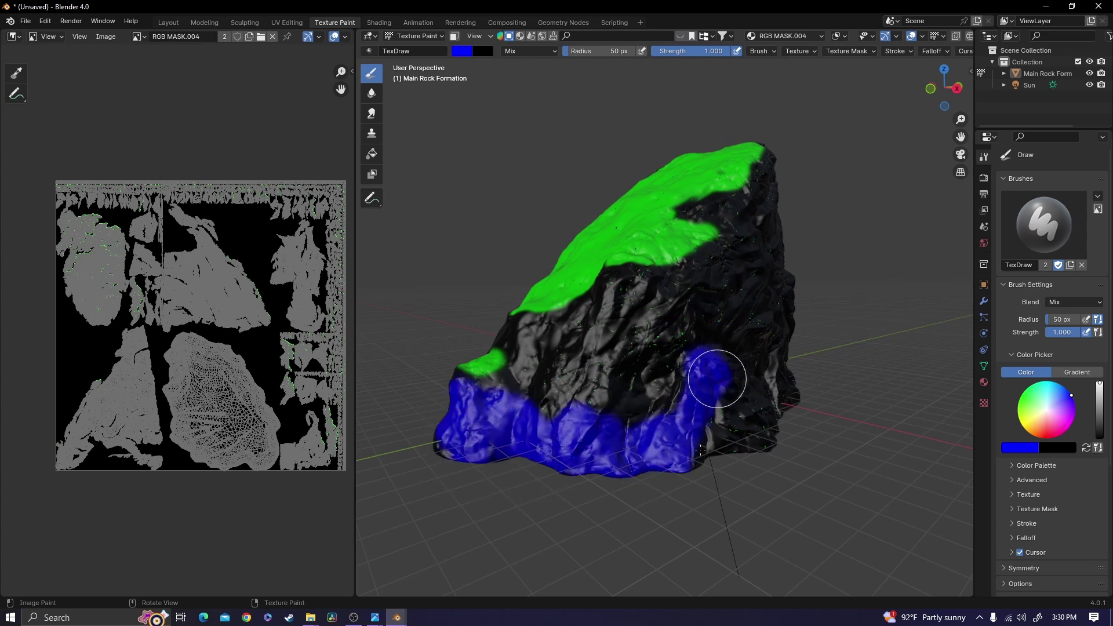
pyautogui.moveTo(717, 378)
pyautogui.mouseDown(button='middle')
pyautogui.moveTo(632, 377)
pyautogui.moveTo(597, 406)
pyautogui.mouseUp(button='middle')
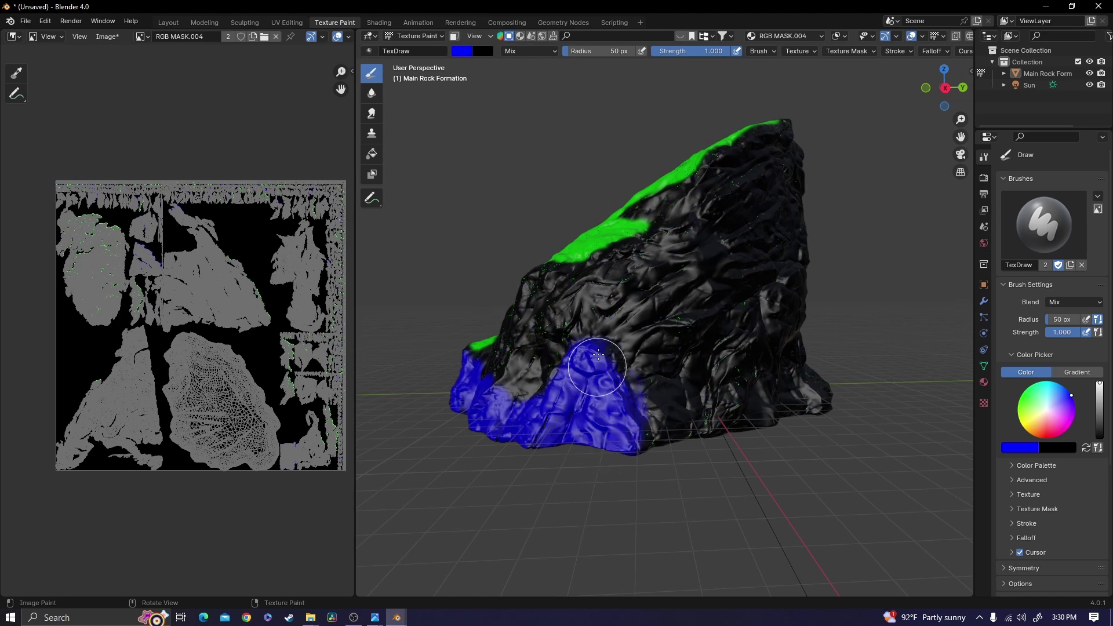
pyautogui.moveTo(598, 355)
pyautogui.mouseDown()
pyautogui.moveTo(649, 447)
pyautogui.moveTo(696, 393)
pyautogui.moveTo(763, 405)
pyautogui.mouseUp()
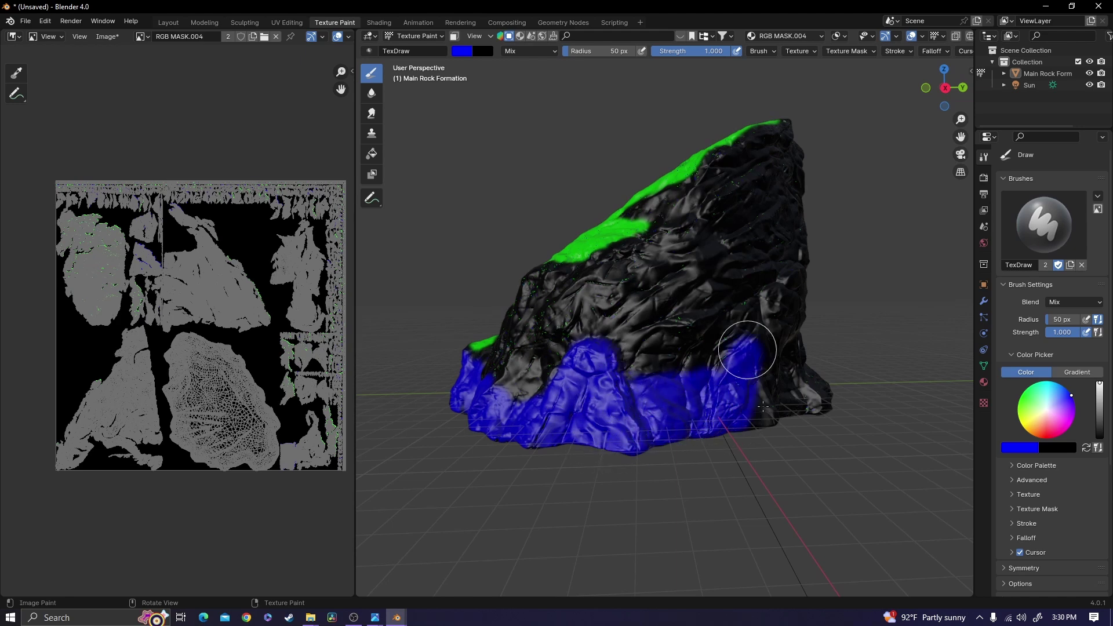
pyautogui.moveTo(763, 407); pyautogui.dragTo(708, 398, button='middle')
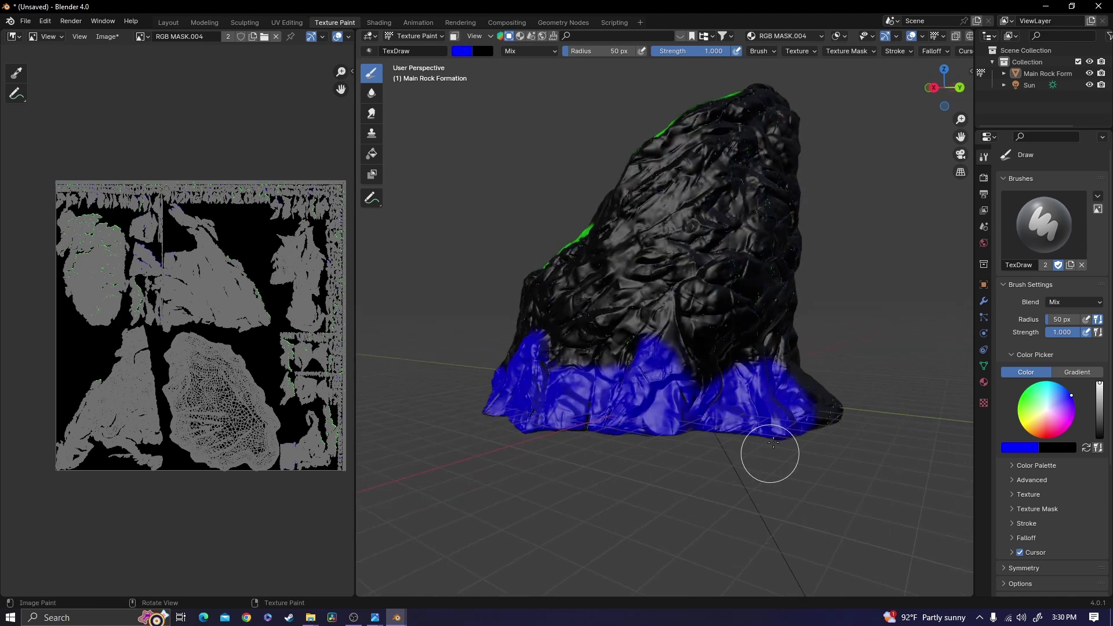
pyautogui.moveTo(773, 443); pyautogui.dragTo(725, 441, button='middle')
pyautogui.moveTo(724, 442); pyautogui.dragTo(653, 398)
pyautogui.moveTo(592, 405)
pyautogui.mouseDown(button='middle')
pyautogui.moveTo(642, 419)
pyautogui.moveTo(703, 385)
pyautogui.mouseUp(button='middle')
pyautogui.moveTo(621, 447)
pyautogui.mouseDown(button='middle')
pyautogui.moveTo(658, 426)
pyautogui.moveTo(643, 421)
pyautogui.mouseUp(button='middle')
pyautogui.hotkey('alt', 's')
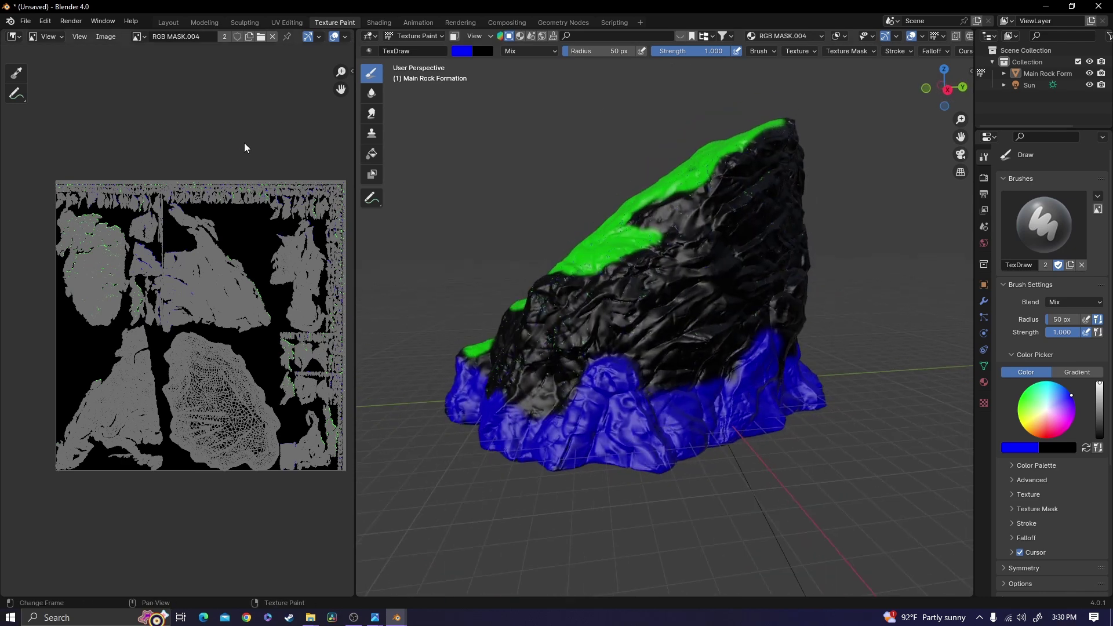
# Return to shading and connect the Separate Color node's Blue output to the factor input of the lower Color Ramp.
pyautogui.click(377, 22)
pyautogui.moveTo(522, 447); pyautogui.dragTo(493, 430, button='middle')
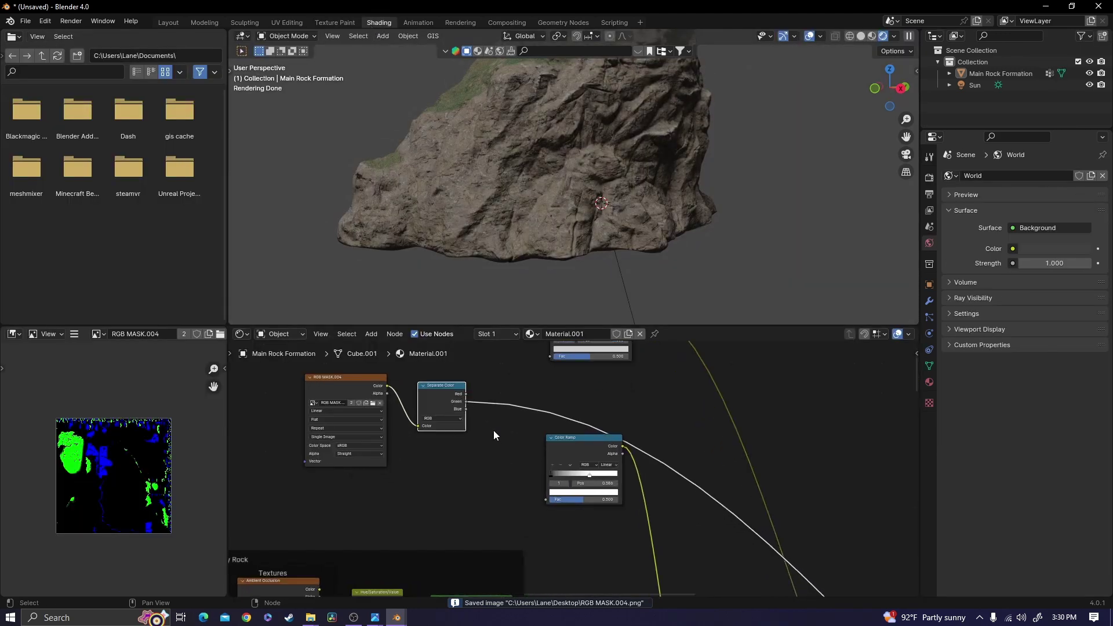
pyautogui.moveTo(467, 410); pyautogui.dragTo(473, 419)
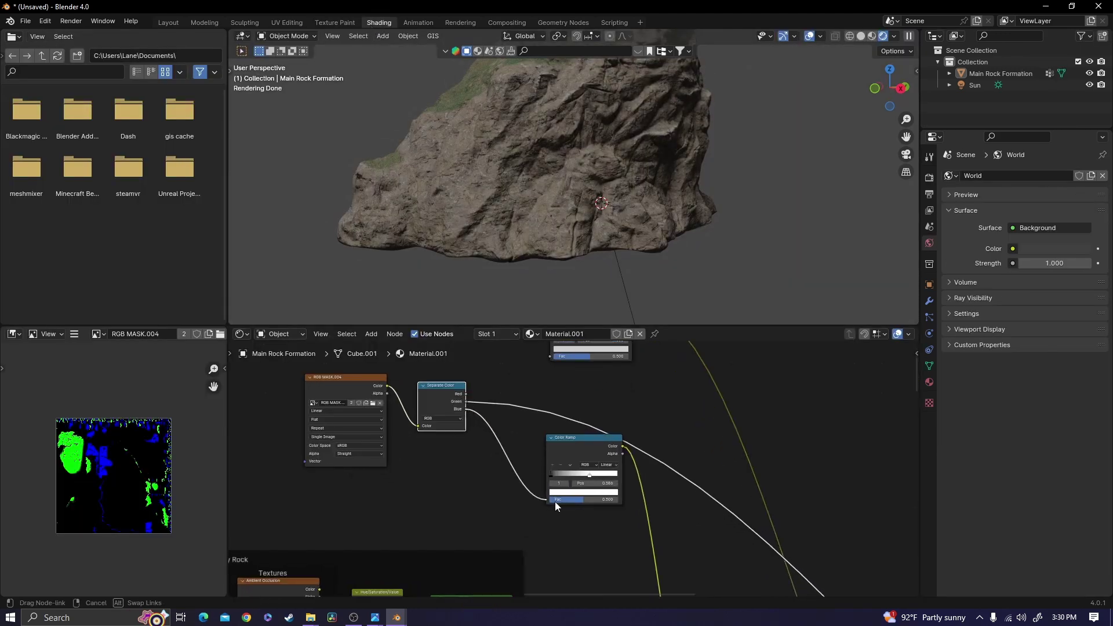
pyautogui.moveTo(555, 502); pyautogui.dragTo(555, 502)
# Examine how the grass and rock textures render on the formation and review the mask's node connections.
pyautogui.moveTo(545, 244)
pyautogui.mouseDown(button='middle')
pyautogui.moveTo(539, 207)
pyautogui.moveTo(540, 239)
pyautogui.mouseUp(button='middle')
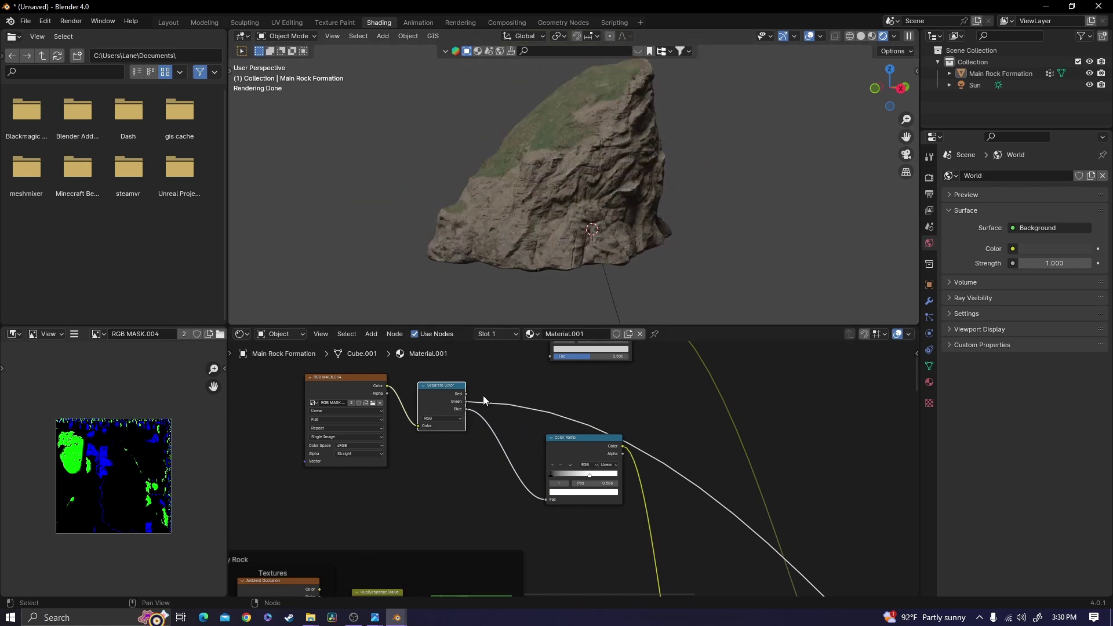
pyautogui.scroll(1, 483, 398)
pyautogui.scroll(-2, 583, 446)
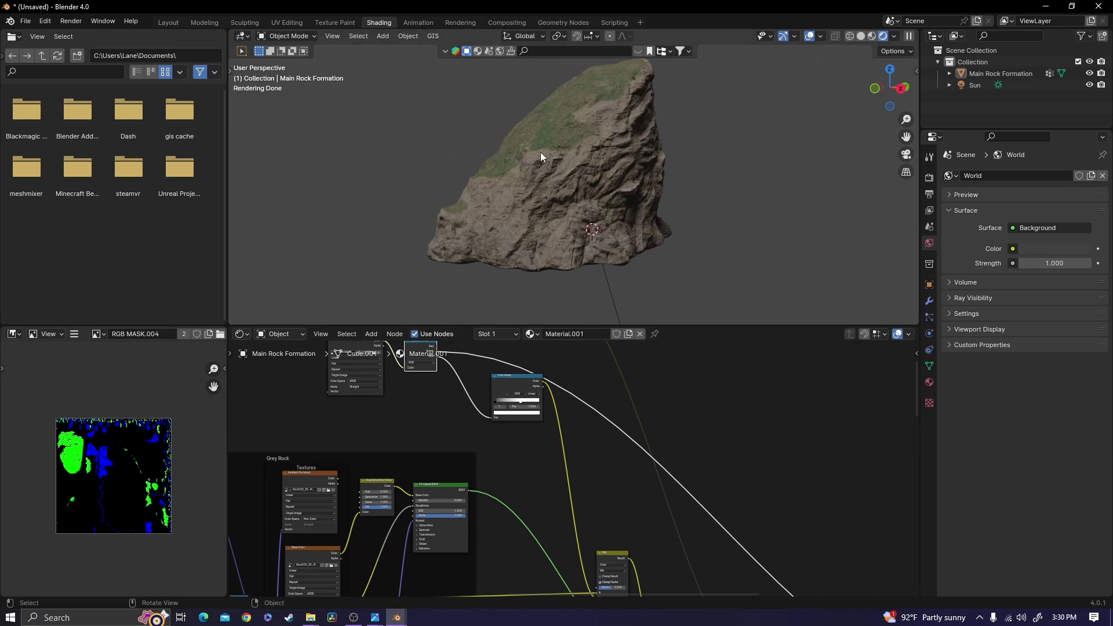
pyautogui.scroll(2, 547, 163)
pyautogui.scroll(-1, 555, 173)
pyautogui.moveTo(465, 363); pyautogui.dragTo(481, 400, button='middle')
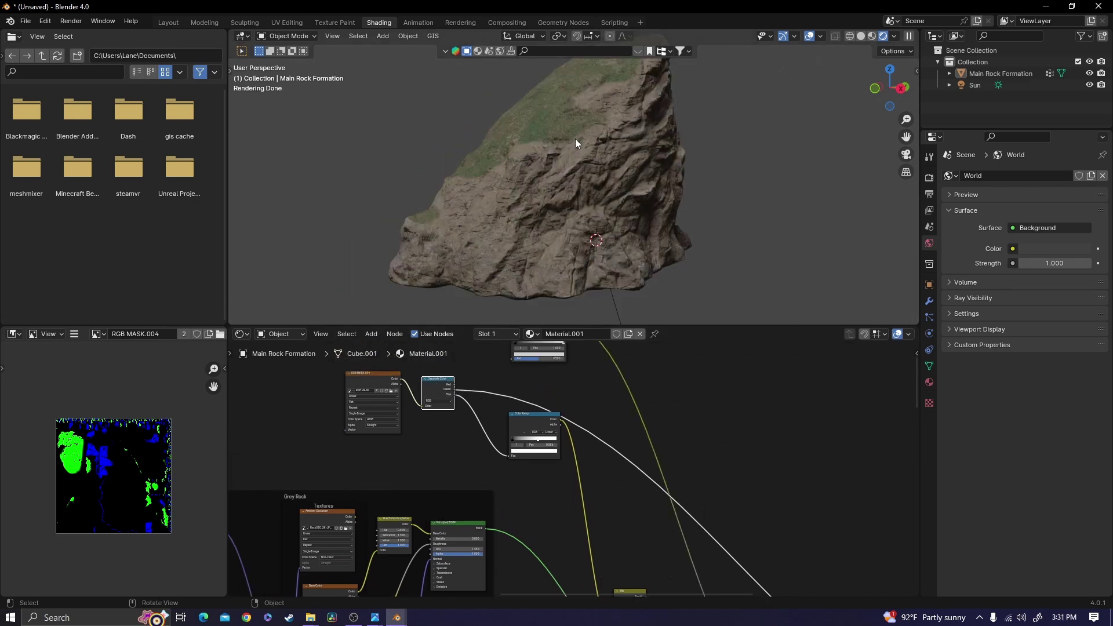
pyautogui.moveTo(575, 140); pyautogui.dragTo(591, 165, button='middle')
pyautogui.scroll(2, 465, 384)
pyautogui.moveTo(411, 386); pyautogui.dragTo(433, 424, button='middle')
pyautogui.scroll(2, 434, 423)
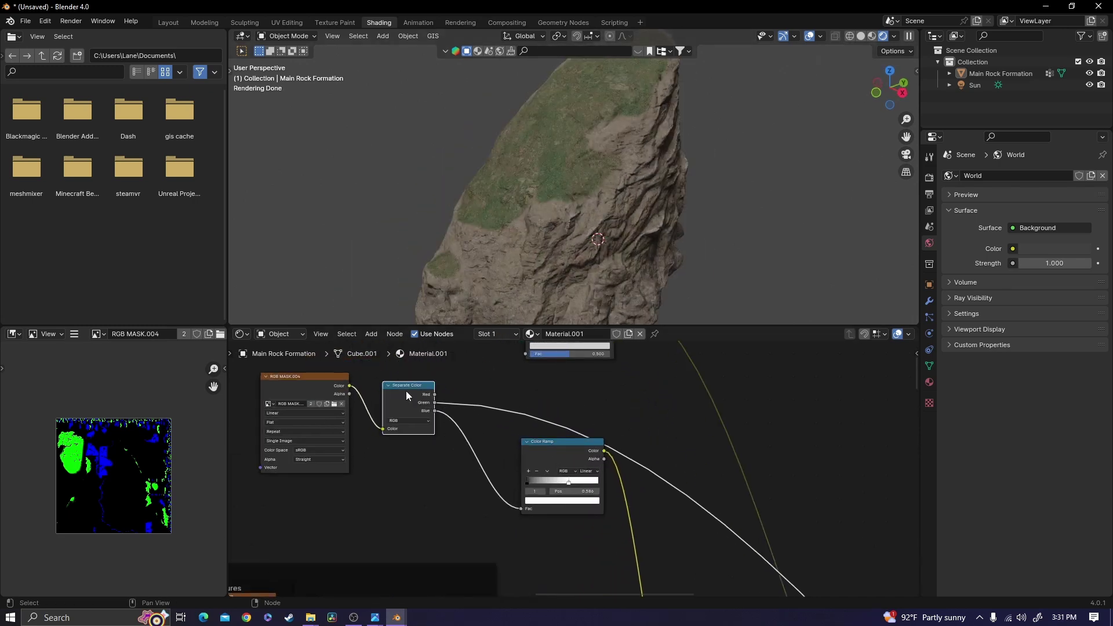
# Switch back to texture painting and set the draw brush color to pure red.
pyautogui.click(333, 23)
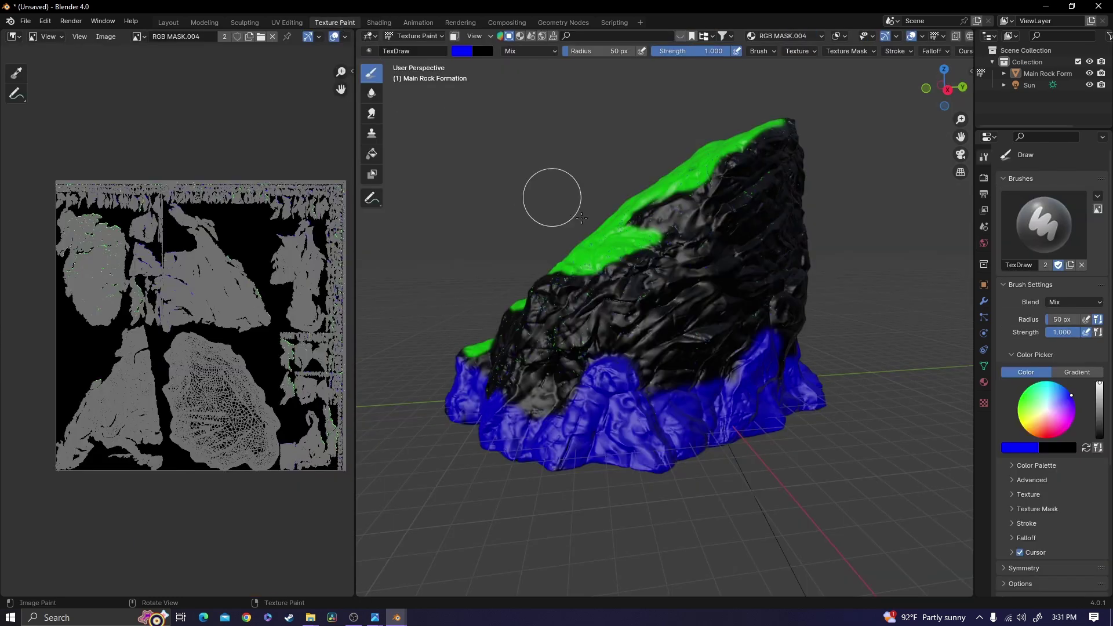
pyautogui.click(1012, 447)
pyautogui.moveTo(952, 409)
pyautogui.mouseDown()
pyautogui.moveTo(1048, 408)
pyautogui.moveTo(902, 432)
pyautogui.mouseUp()
# Set the brush radius to 34 px and paint a red band around the lower edge of the small green ledge.
pyautogui.scroll(5, 559, 360)
pyautogui.moveTo(559, 360); pyautogui.dragTo(658, 360, button='middle')
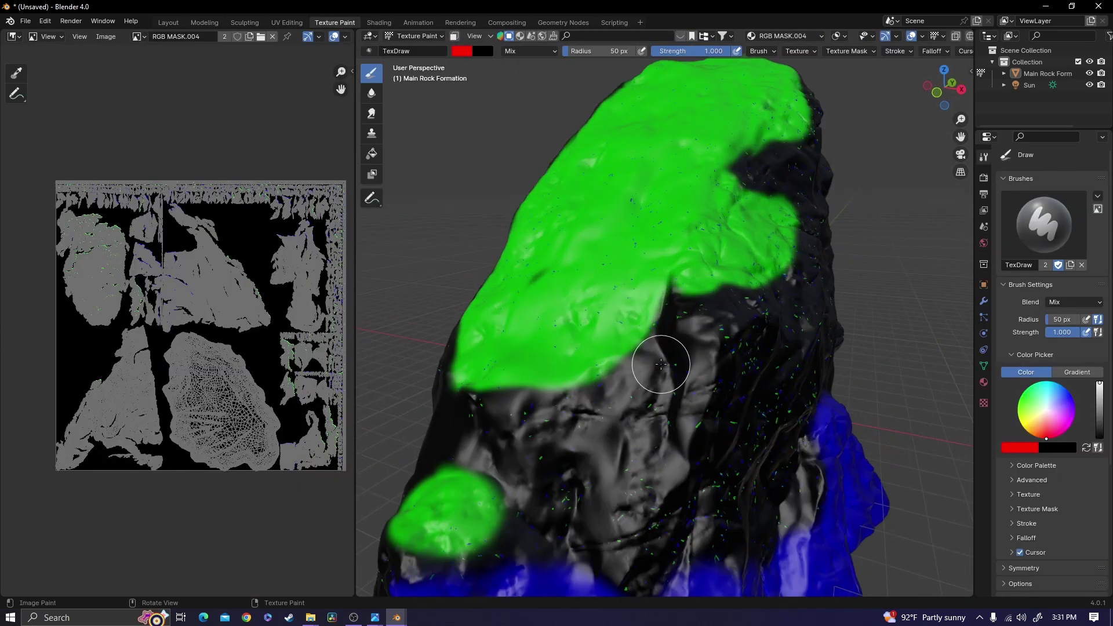
pyautogui.click(1059, 329)
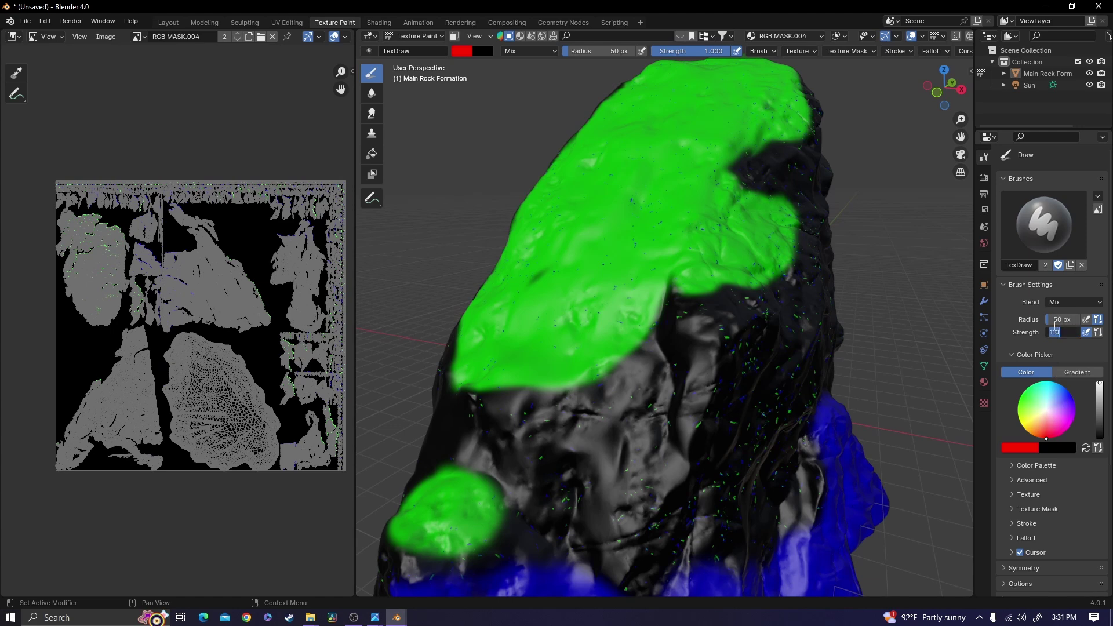
pyautogui.click(1060, 322)
pyautogui.moveTo(1060, 320); pyautogui.dragTo(1056, 320)
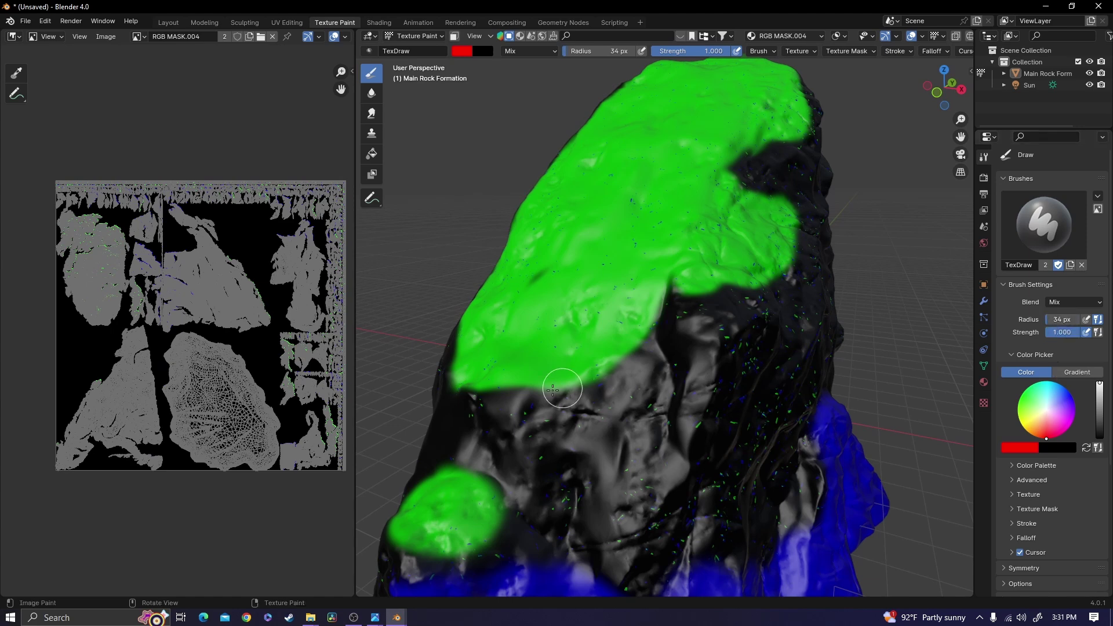
pyautogui.moveTo(497, 455); pyautogui.dragTo(491, 465, button='middle')
pyautogui.moveTo(421, 506)
pyautogui.mouseDown()
pyautogui.moveTo(455, 523)
pyautogui.moveTo(510, 515)
pyautogui.moveTo(534, 467)
pyautogui.moveTo(542, 476)
pyautogui.mouseUp()
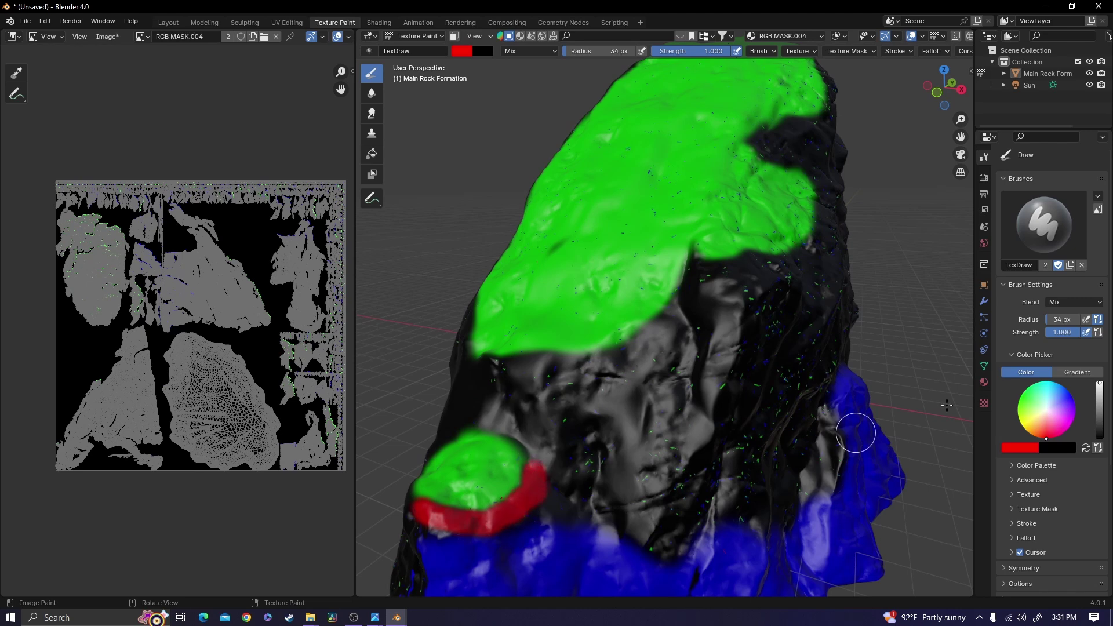
# Set the brush radius to 10 px and trace a thin red outline along the edge of the green upper surface.
pyautogui.moveTo(1063, 320); pyautogui.dragTo(1054, 319)
pyautogui.moveTo(494, 360)
pyautogui.mouseDown()
pyautogui.moveTo(635, 332)
pyautogui.moveTo(676, 286)
pyautogui.moveTo(734, 253)
pyautogui.mouseUp()
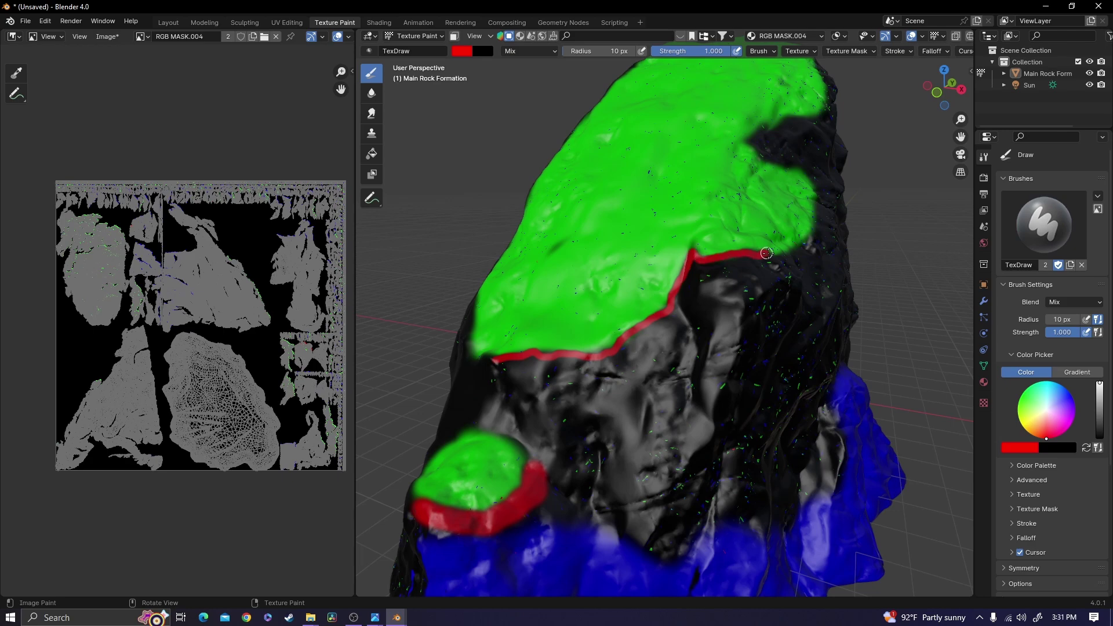
pyautogui.moveTo(771, 254); pyautogui.dragTo(717, 250, button='middle')
# Paint the bottom rim of the blue base red around the rock and save the mask image.
pyautogui.scroll(-5, 816, 407)
pyautogui.moveTo(816, 407); pyautogui.dragTo(749, 417, button='middle')
pyautogui.moveTo(618, 390); pyautogui.dragTo(679, 400, button='middle')
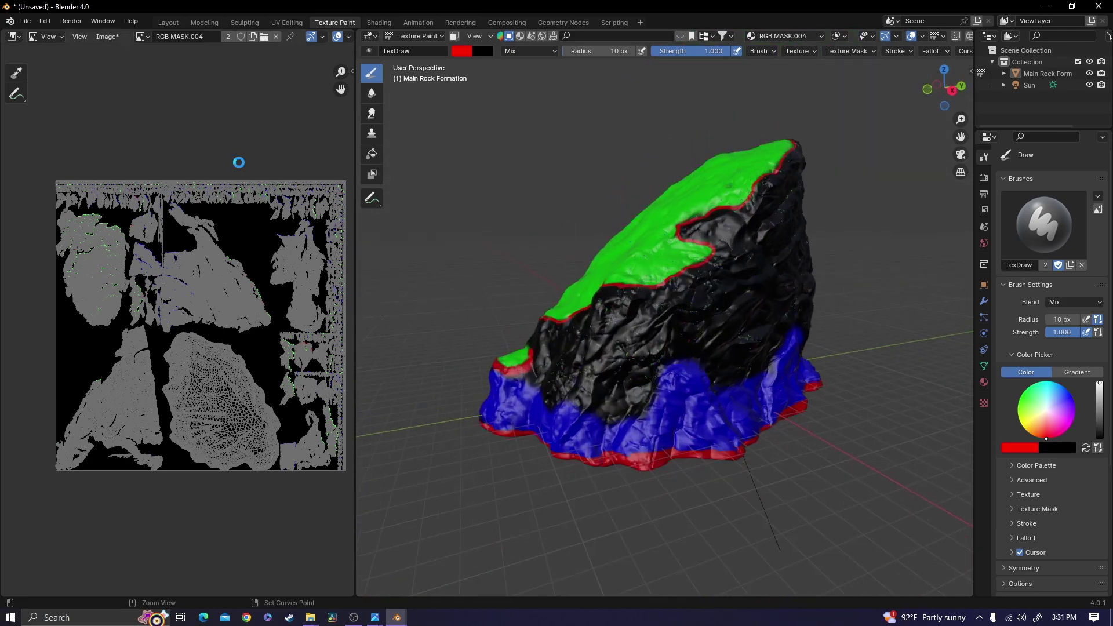
# Return to shading and connect the Separate Color node's Red output to the factor input of the upper Color Ramp.
pyautogui.click(388, 22)
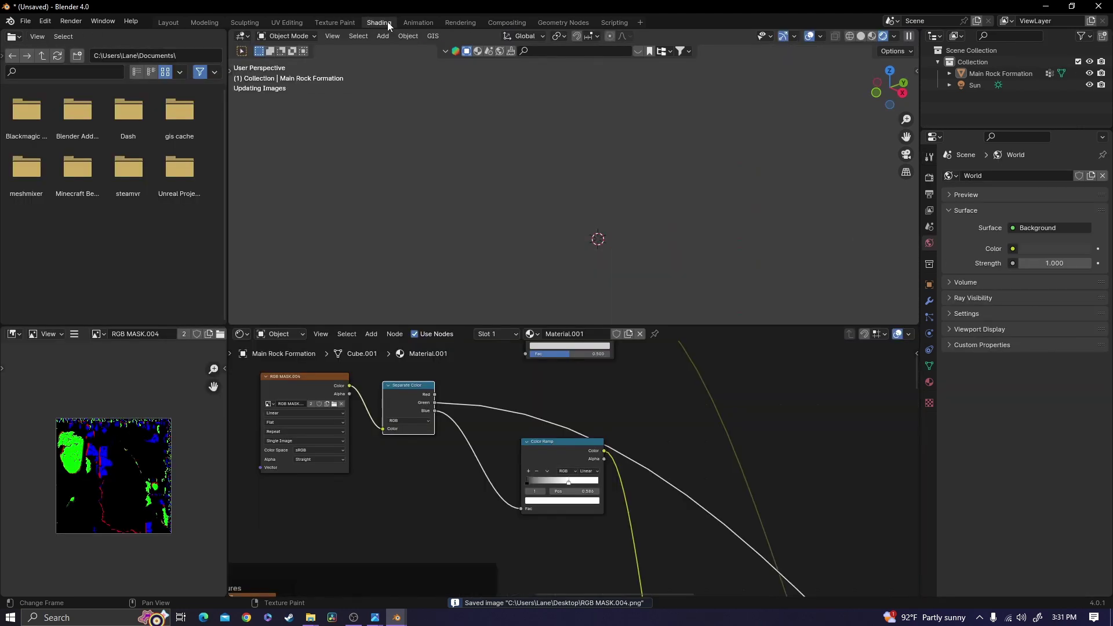
pyautogui.moveTo(492, 484); pyautogui.dragTo(428, 423, button='middle')
pyautogui.scroll(-5, 413, 377)
pyautogui.moveTo(407, 365)
pyautogui.mouseDown(button='middle')
pyautogui.moveTo(453, 386)
pyautogui.moveTo(438, 471)
pyautogui.mouseUp(button='middle')
pyautogui.scroll(2, 438, 471)
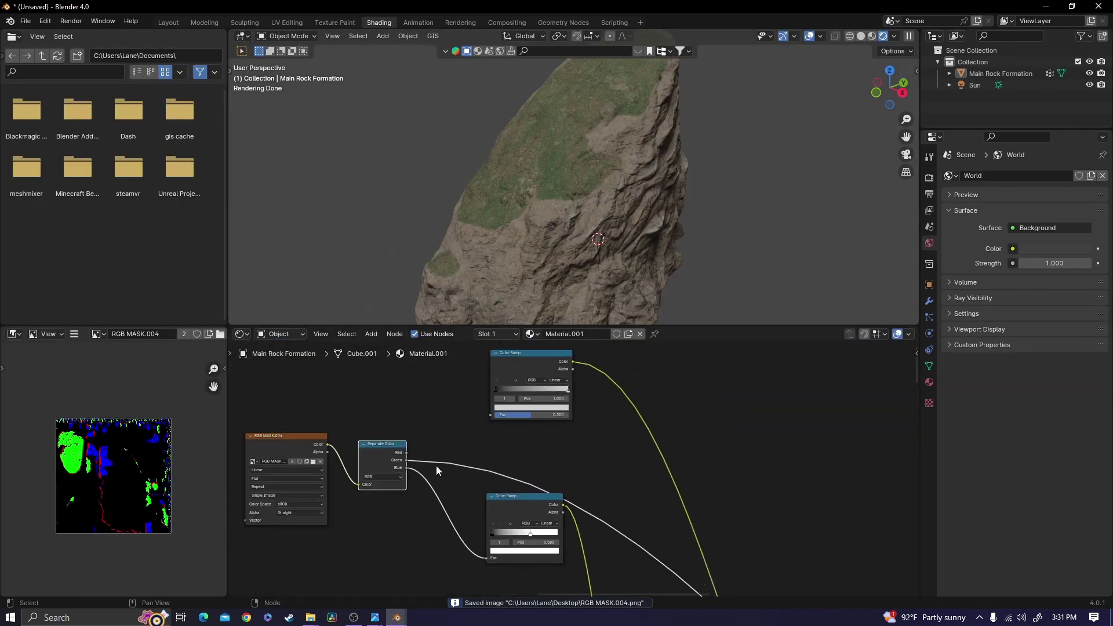
pyautogui.moveTo(407, 452); pyautogui.dragTo(492, 414)
# Examine the rendered rock from several angles, checking the grass, its borders and the base where the mask blends textures.
pyautogui.scroll(-4, 584, 450)
pyautogui.moveTo(583, 450); pyautogui.dragTo(482, 285, button='middle')
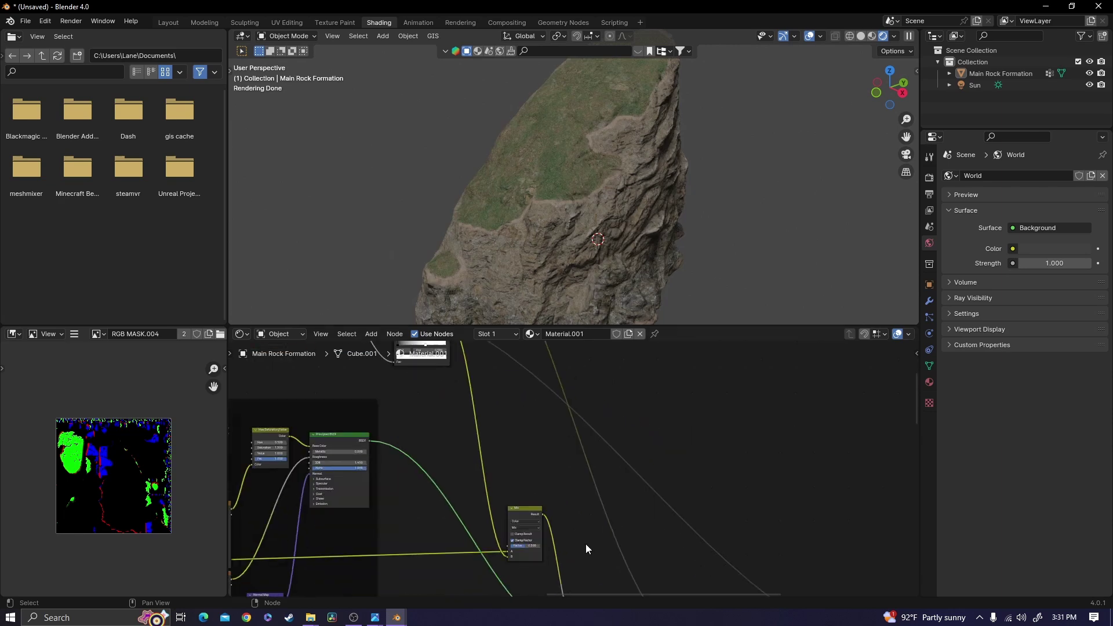
pyautogui.scroll(-1, 586, 549)
pyautogui.moveTo(607, 227); pyautogui.dragTo(679, 222, button='middle')
pyautogui.scroll(2, 562, 245)
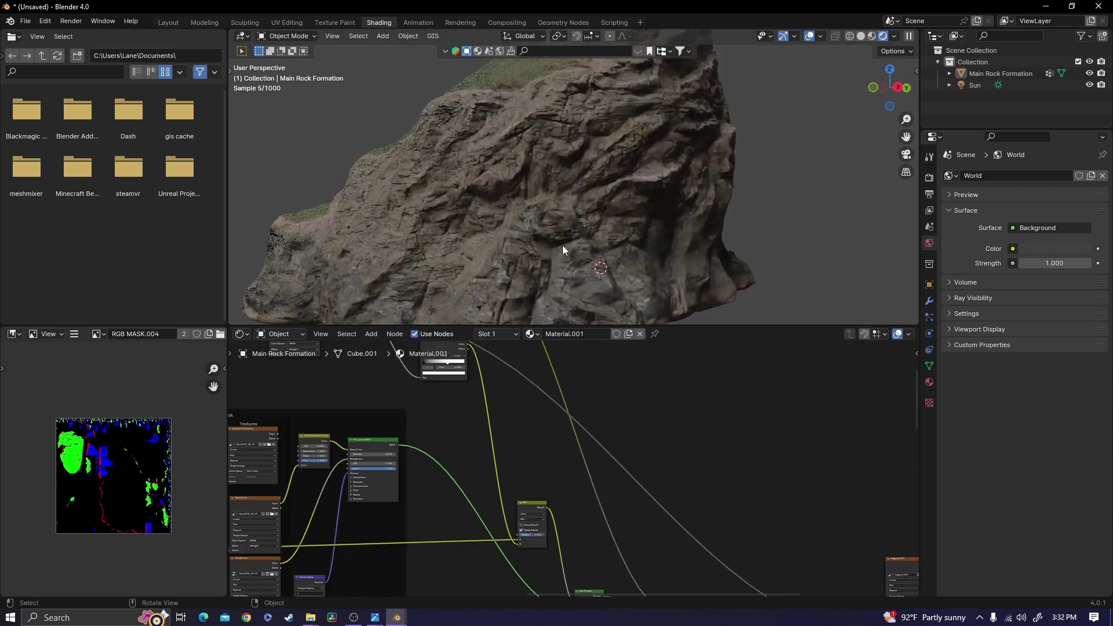
pyautogui.moveTo(536, 240); pyautogui.dragTo(574, 244, button='middle')
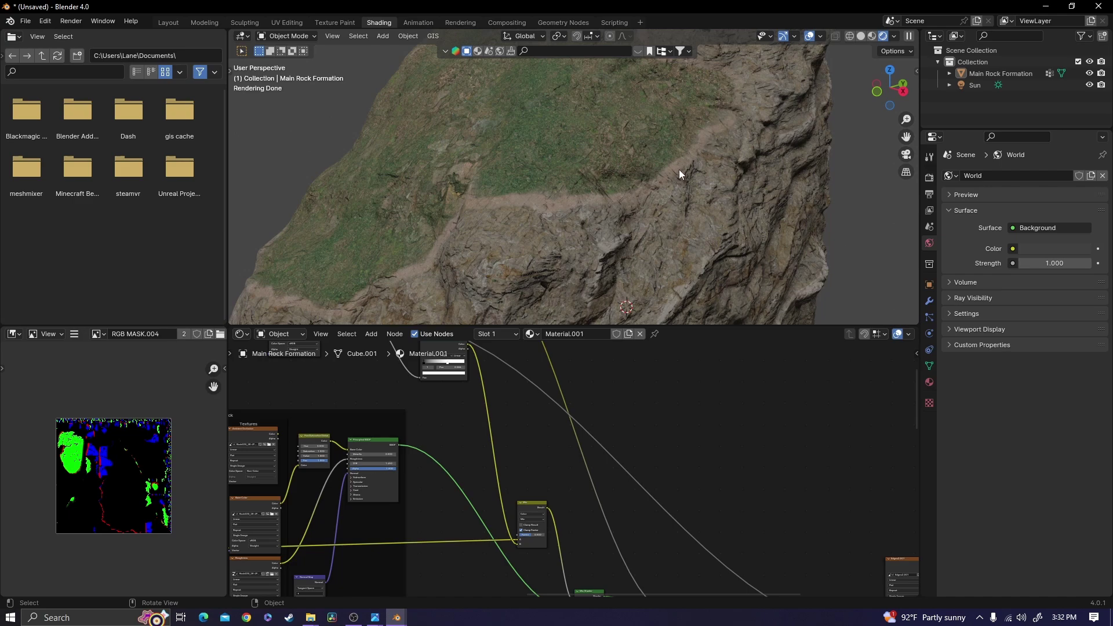
pyautogui.scroll(-5, 679, 169)
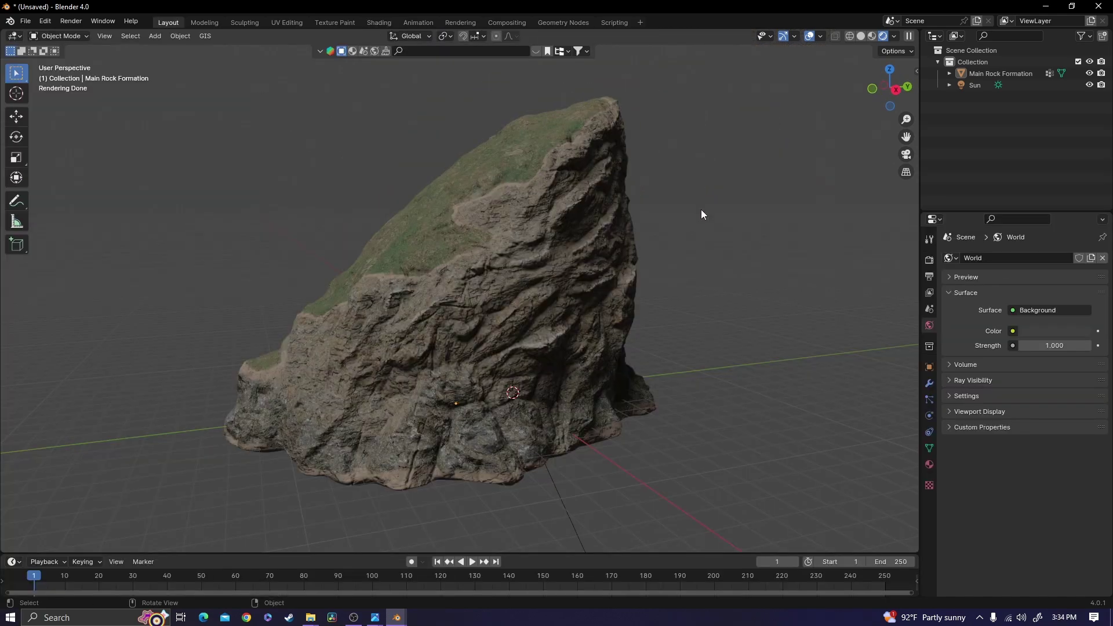
pyautogui.moveTo(684, 218); pyautogui.dragTo(698, 227, button='middle')
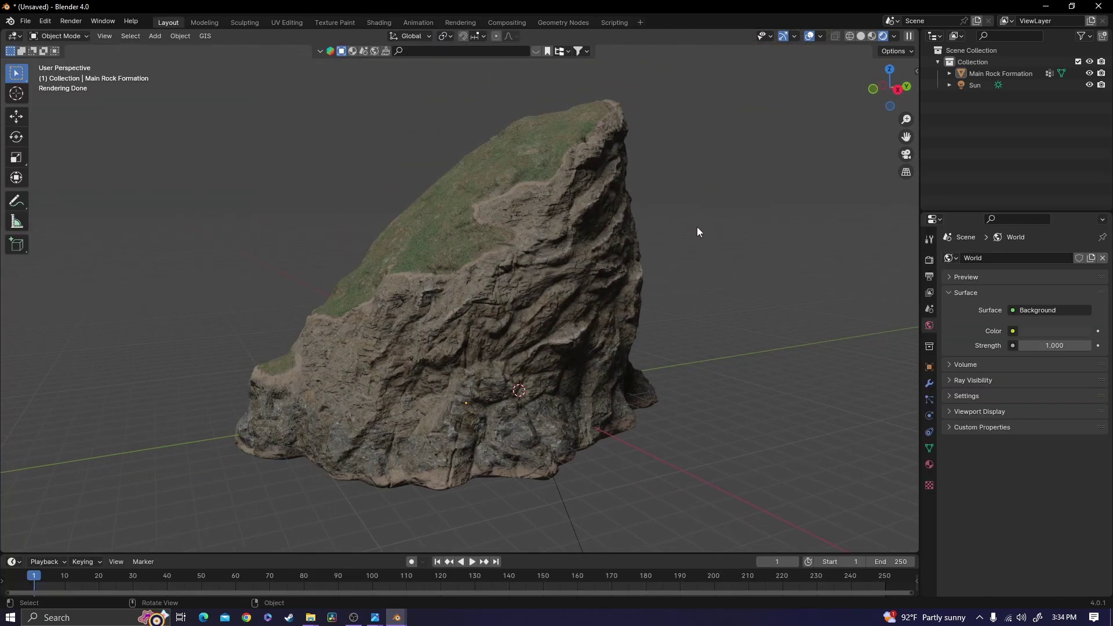